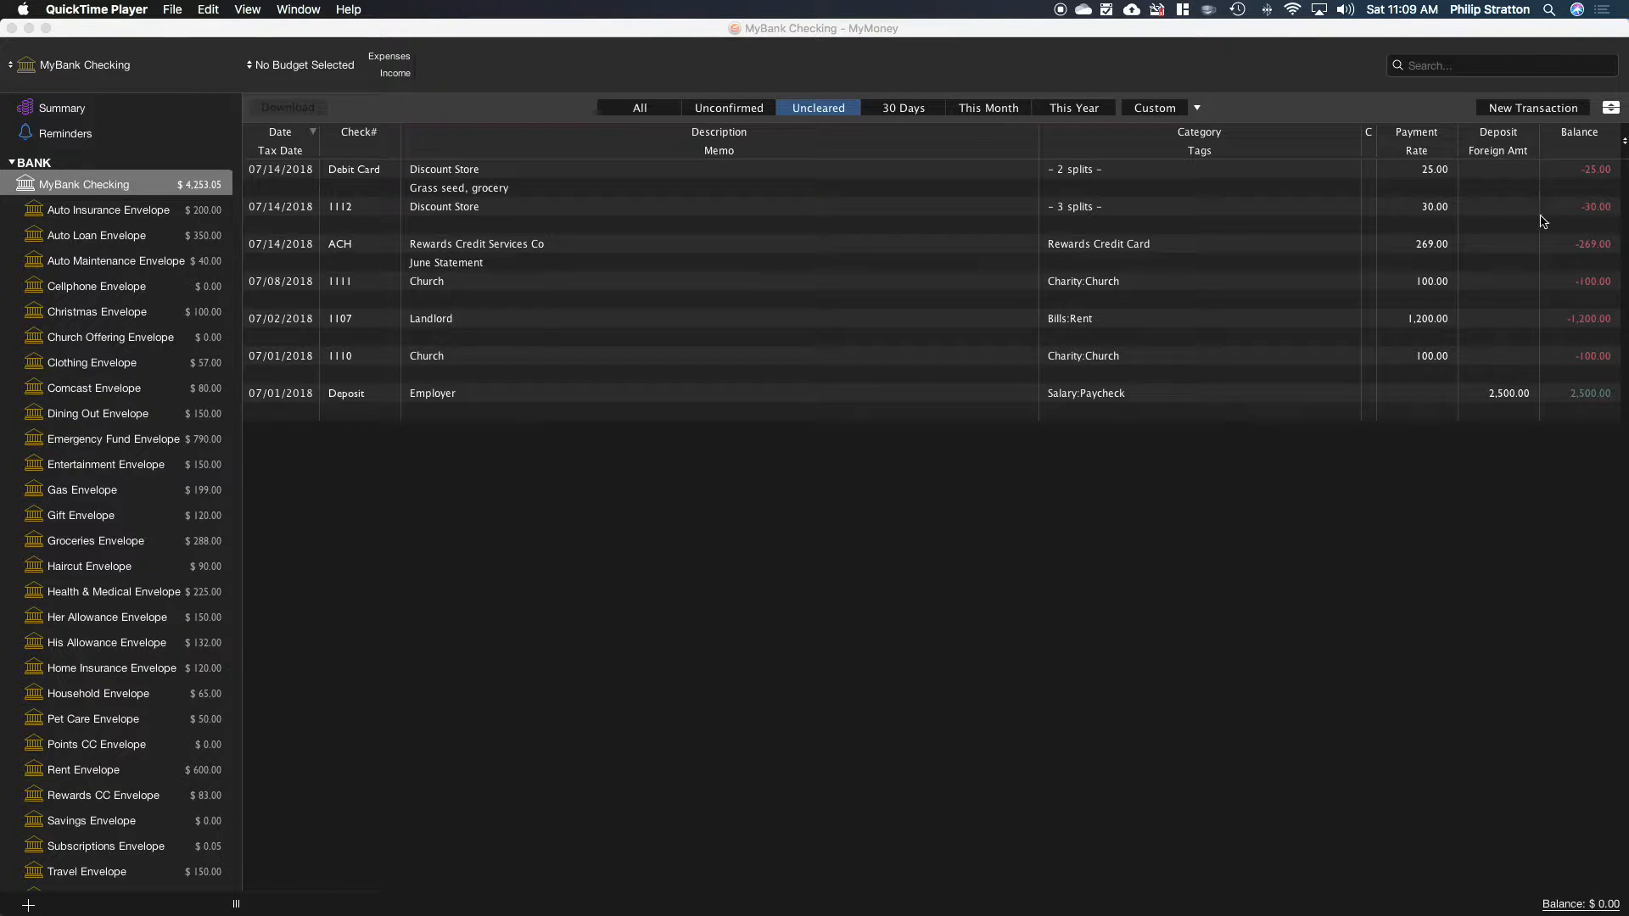
Start a new MyBank Checking transaction with check number Debit Card and description Grocery Store.
left_click(1528, 106)
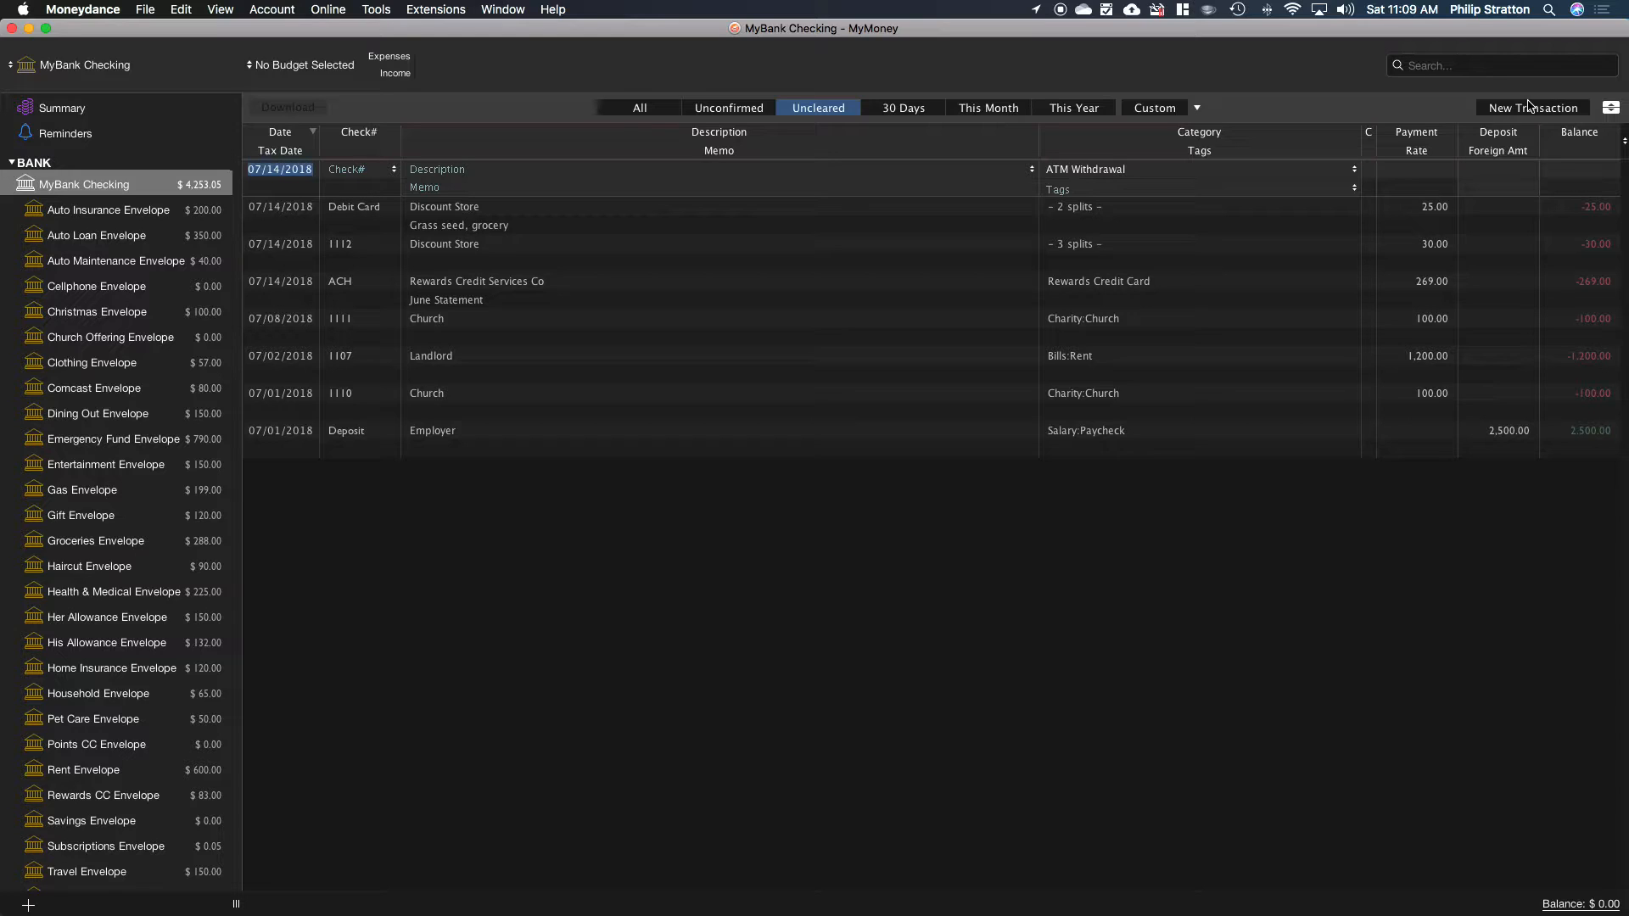
key("Tab")
type("Debit Card")
key("Tab")
type("Grocer")
key("BackSpace")
key("BackSpace")
key("BackSpace")
key("BackSpace")
type("cery Stor")
key("Tab")
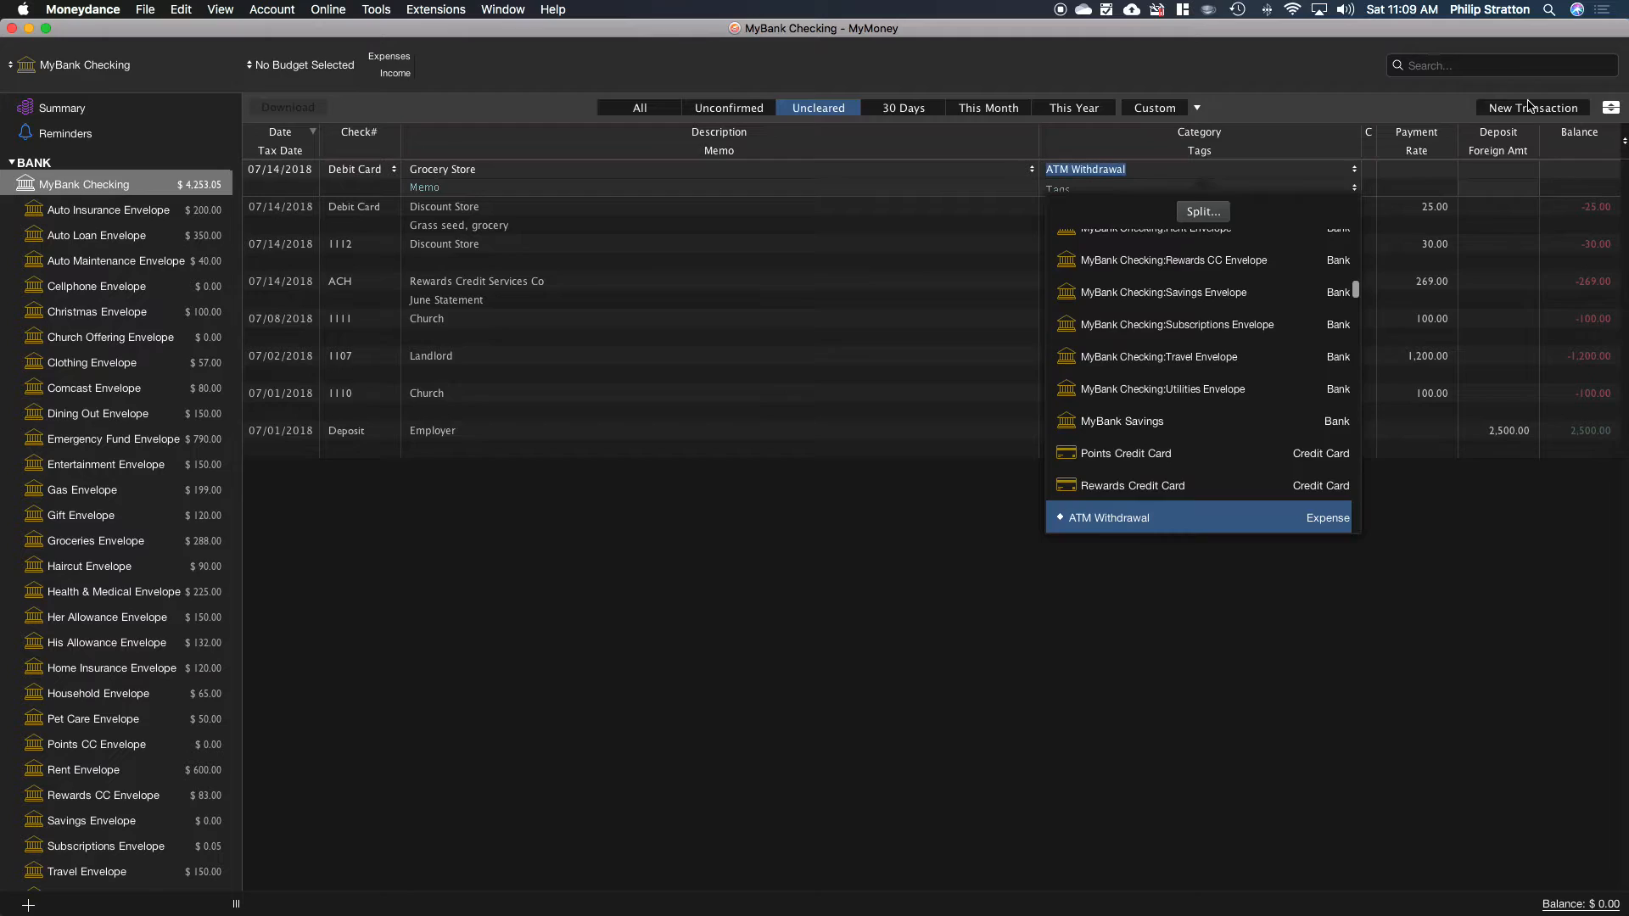
Categorize the grocery transaction as Personal:Groceries, enter a payment of 100.00, and record it.
type("groc")
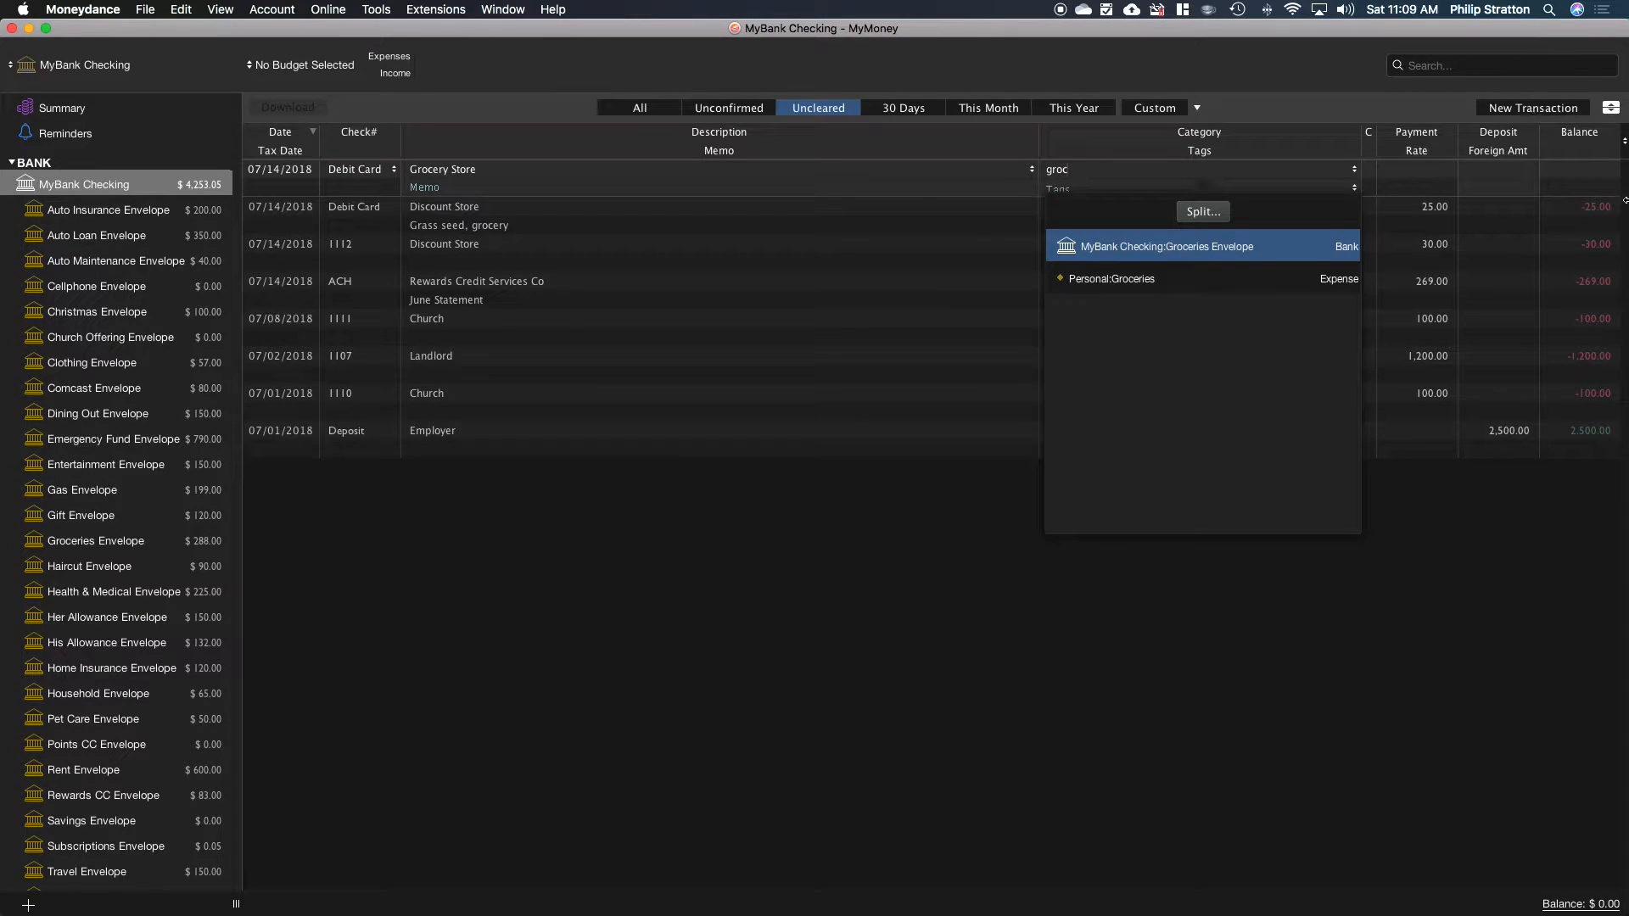
left_click(1146, 278)
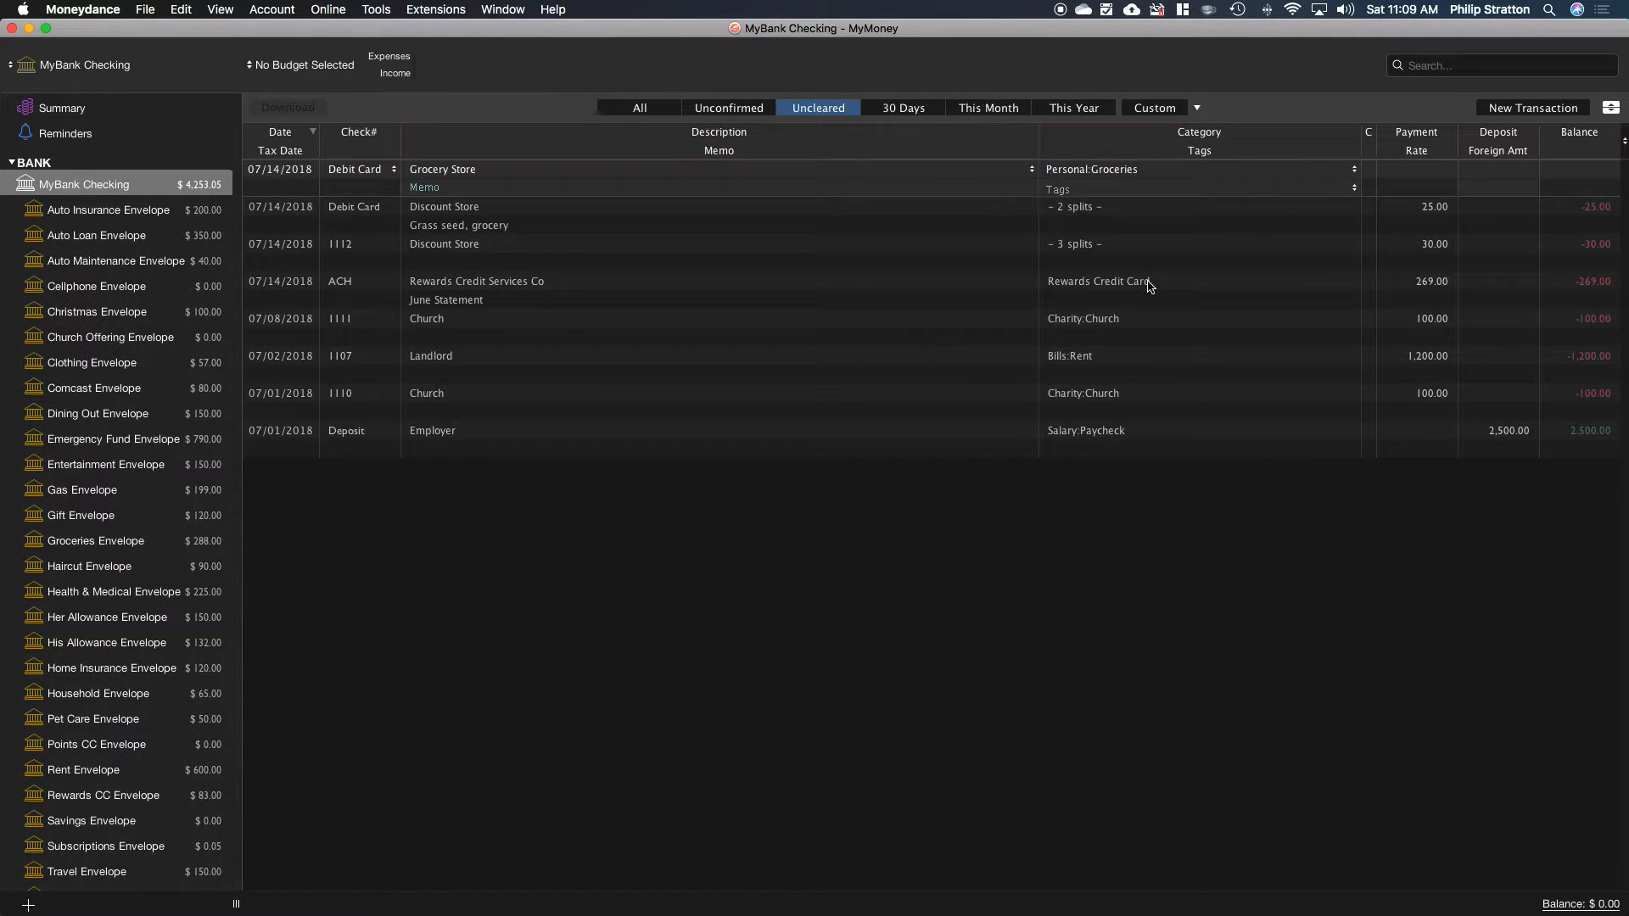
type("100.")
key("Return")
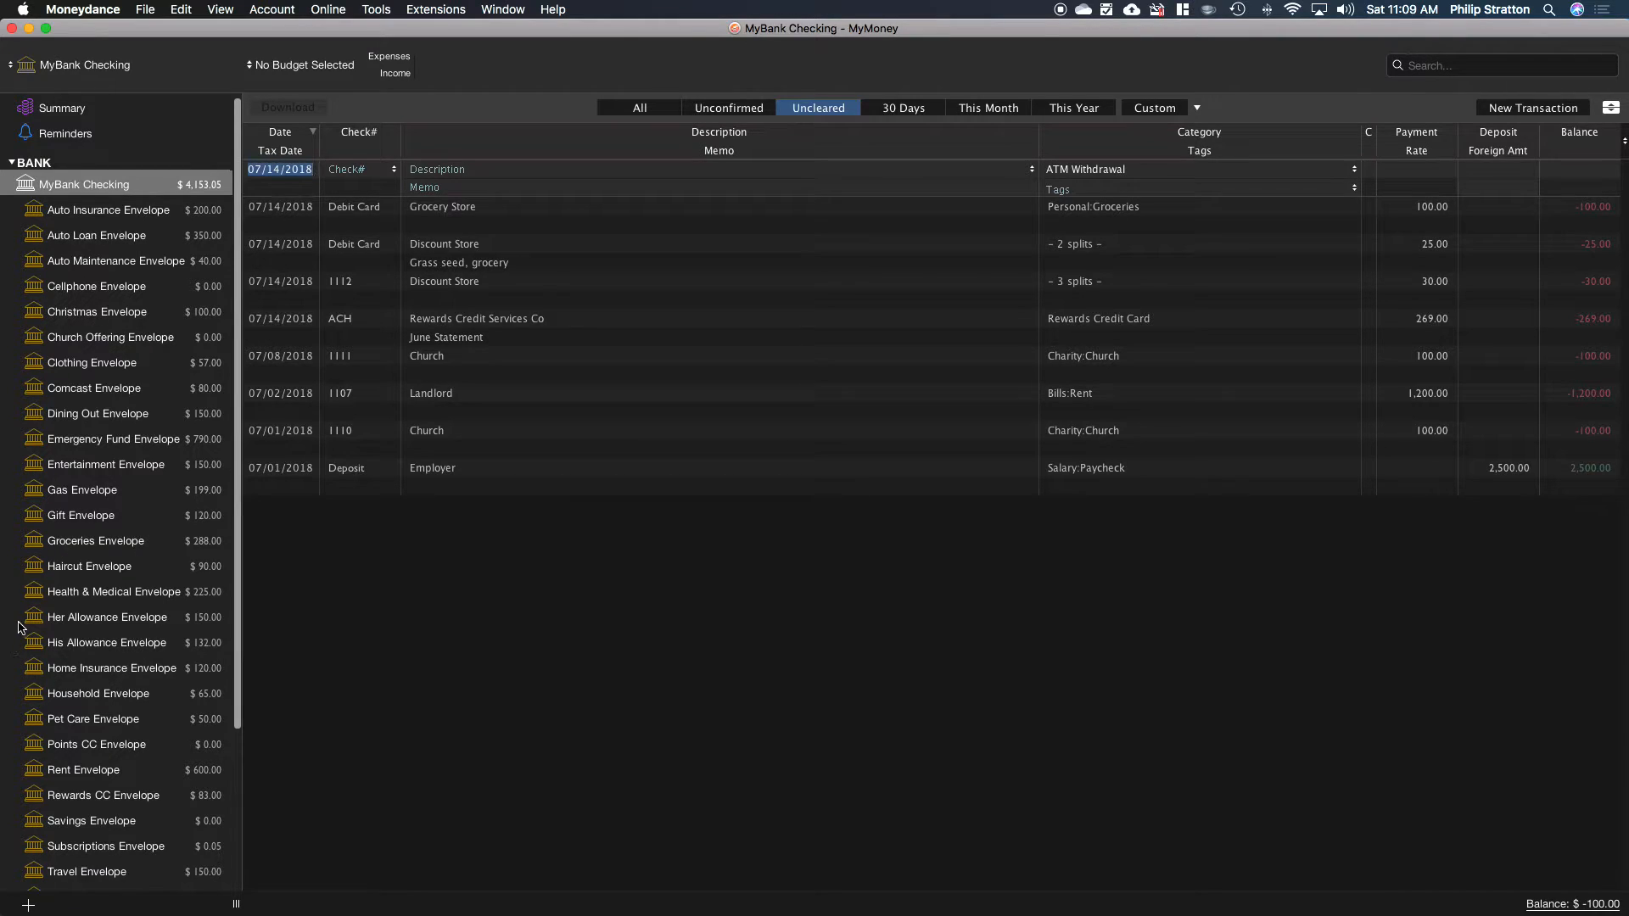
In the Groceries Envelope register, start a new transaction with check number skip and description Transfer to checking.
left_click(76, 548)
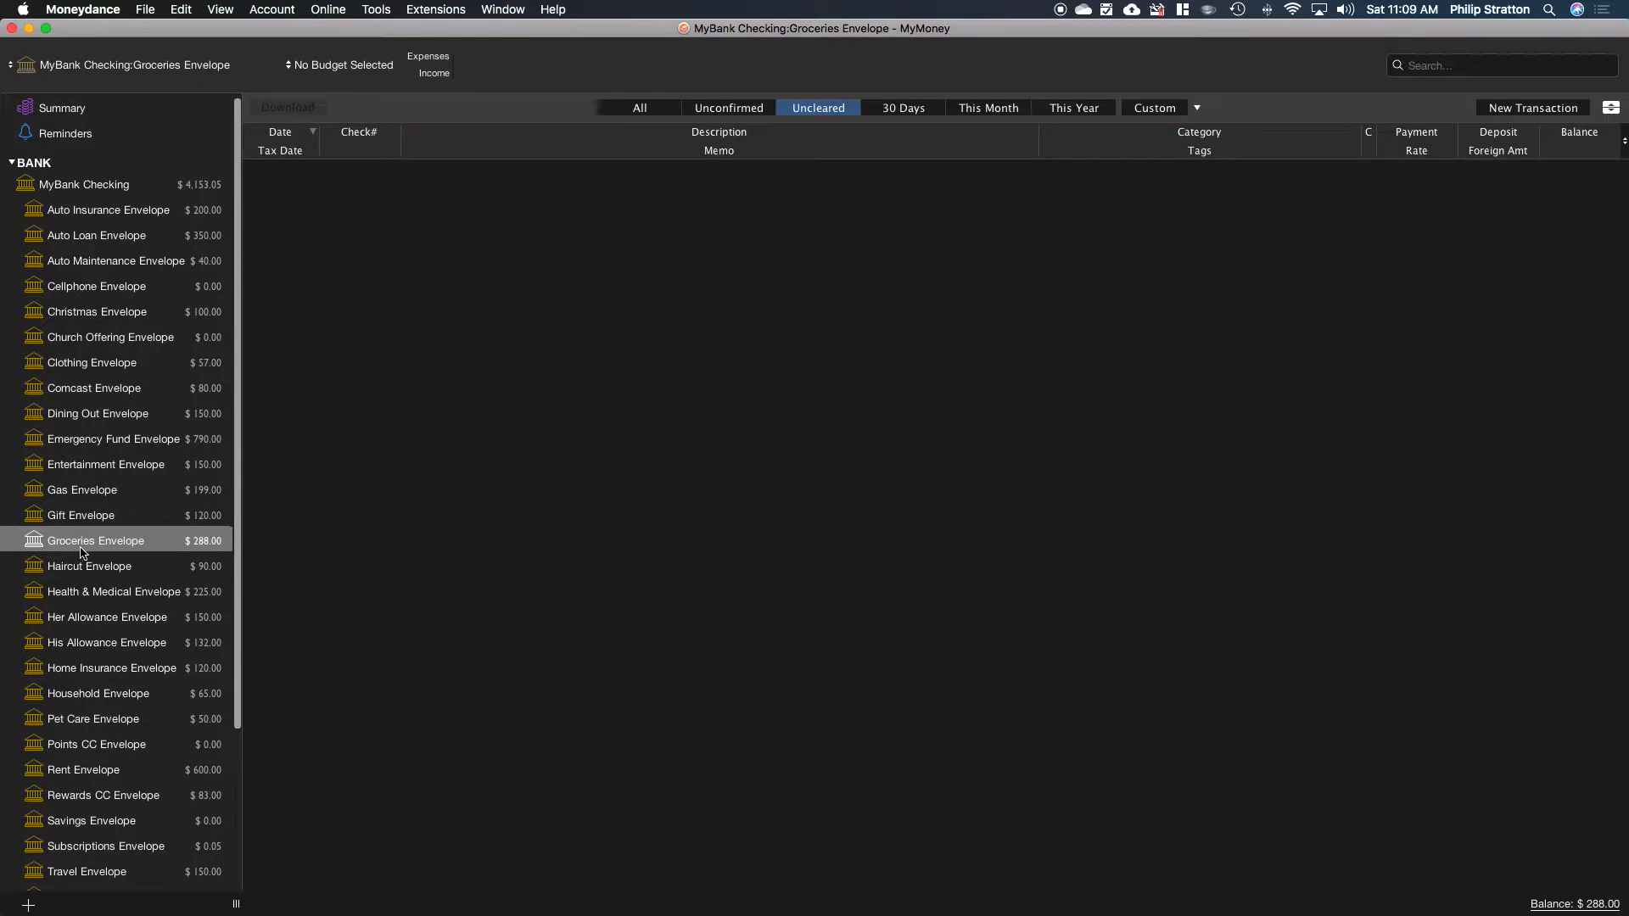
left_click(1556, 113)
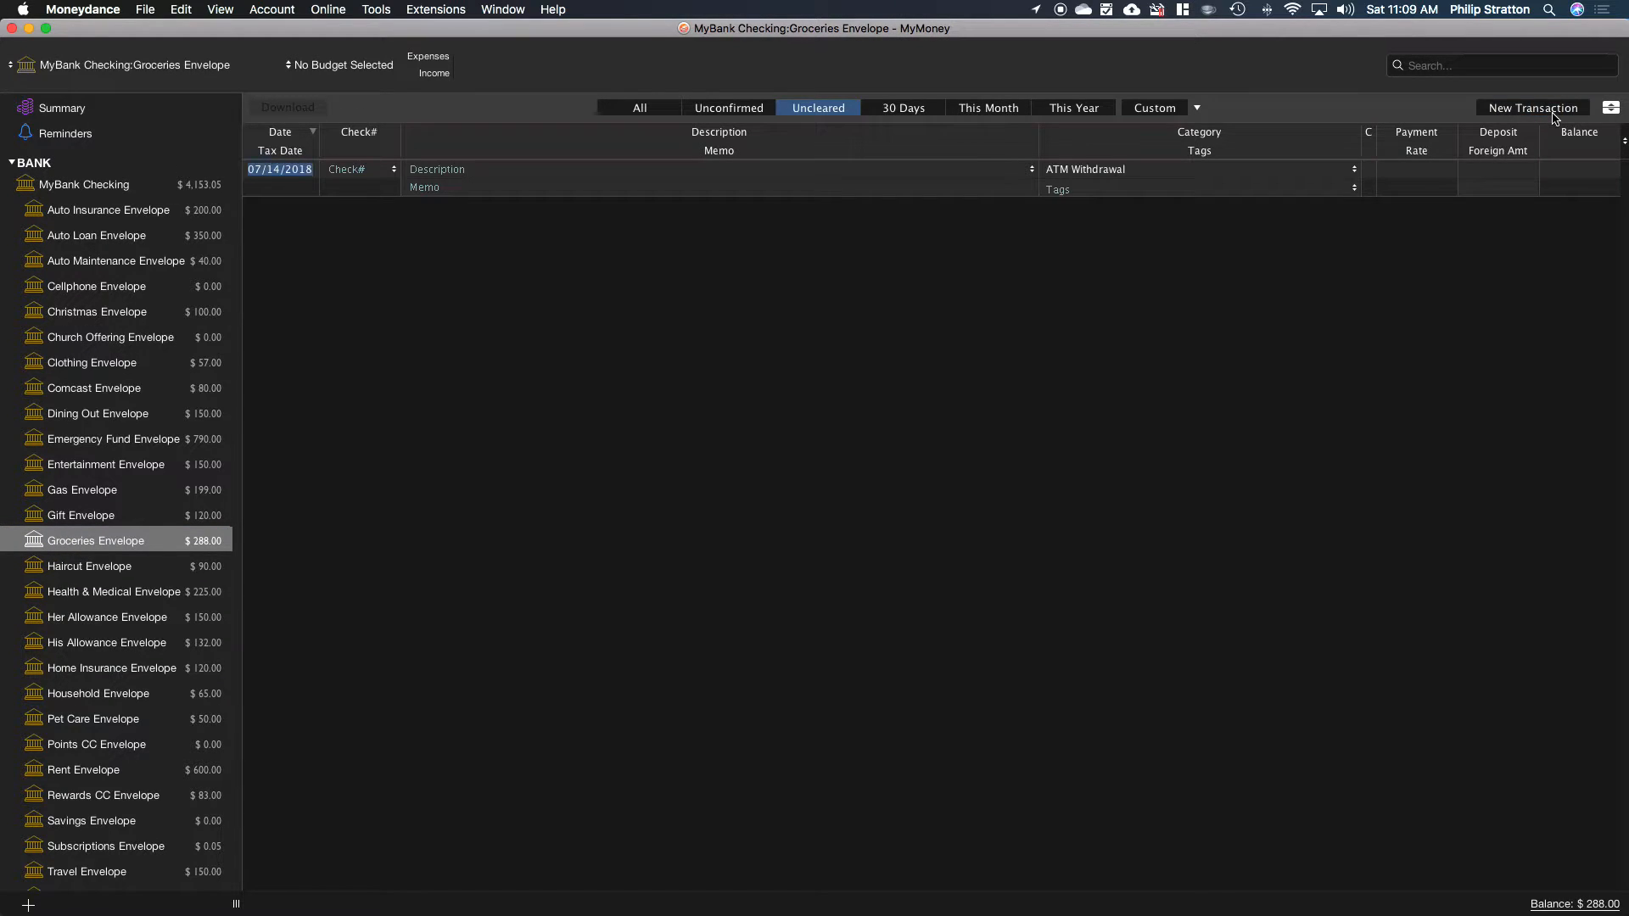
key("Tab")
type("skip")
key("Tab")
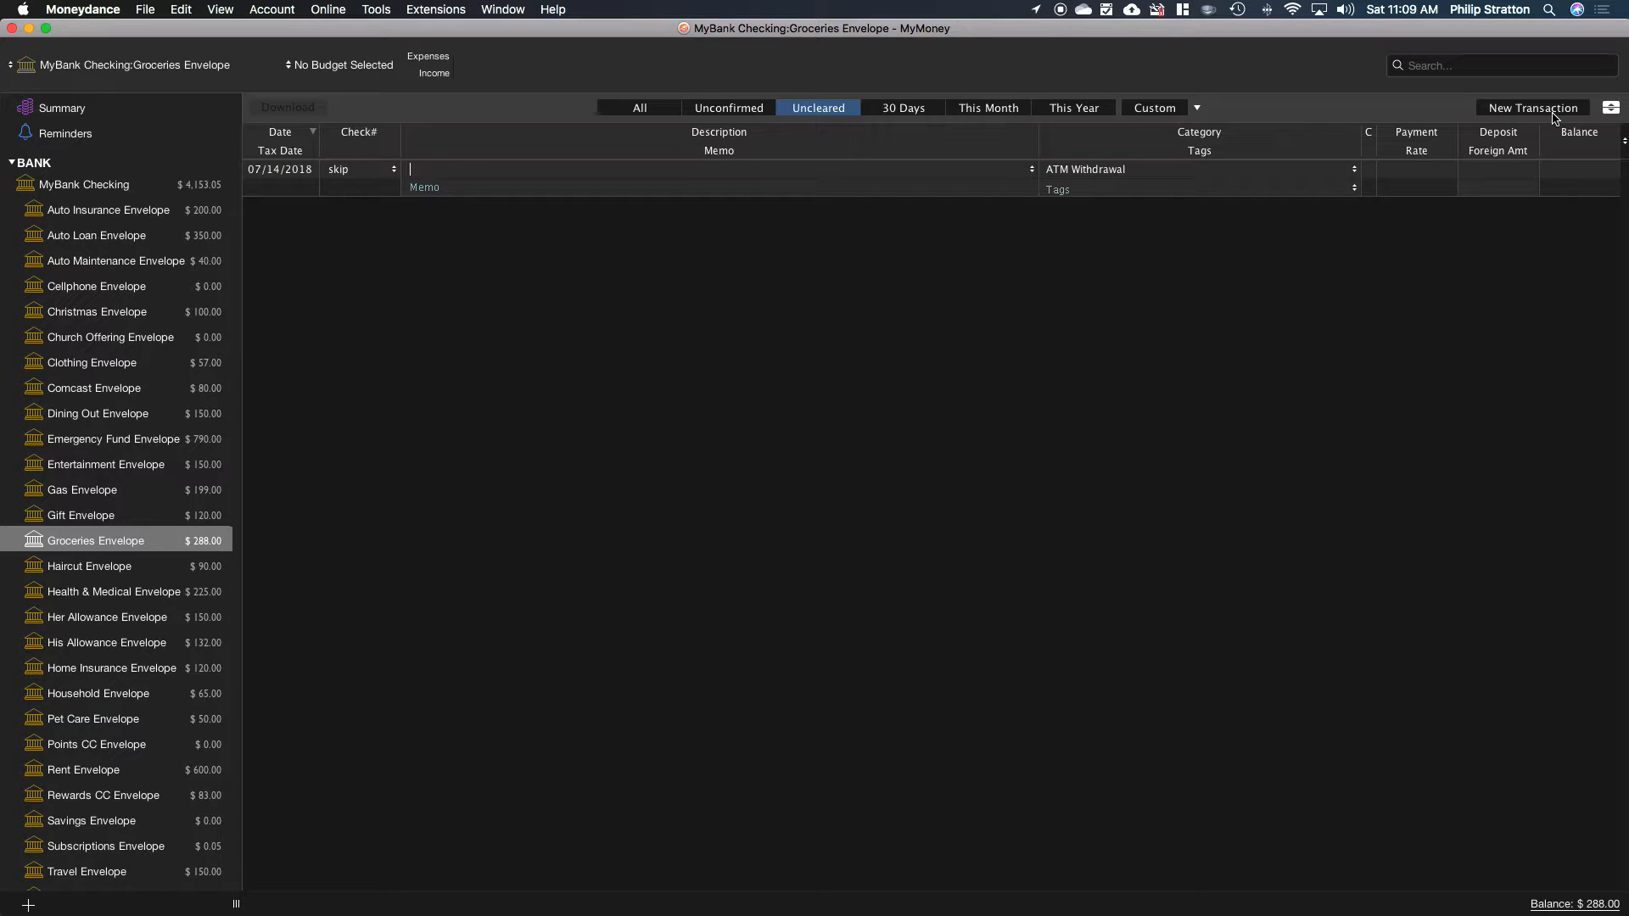
type("transfer to checking")
key("Tab")
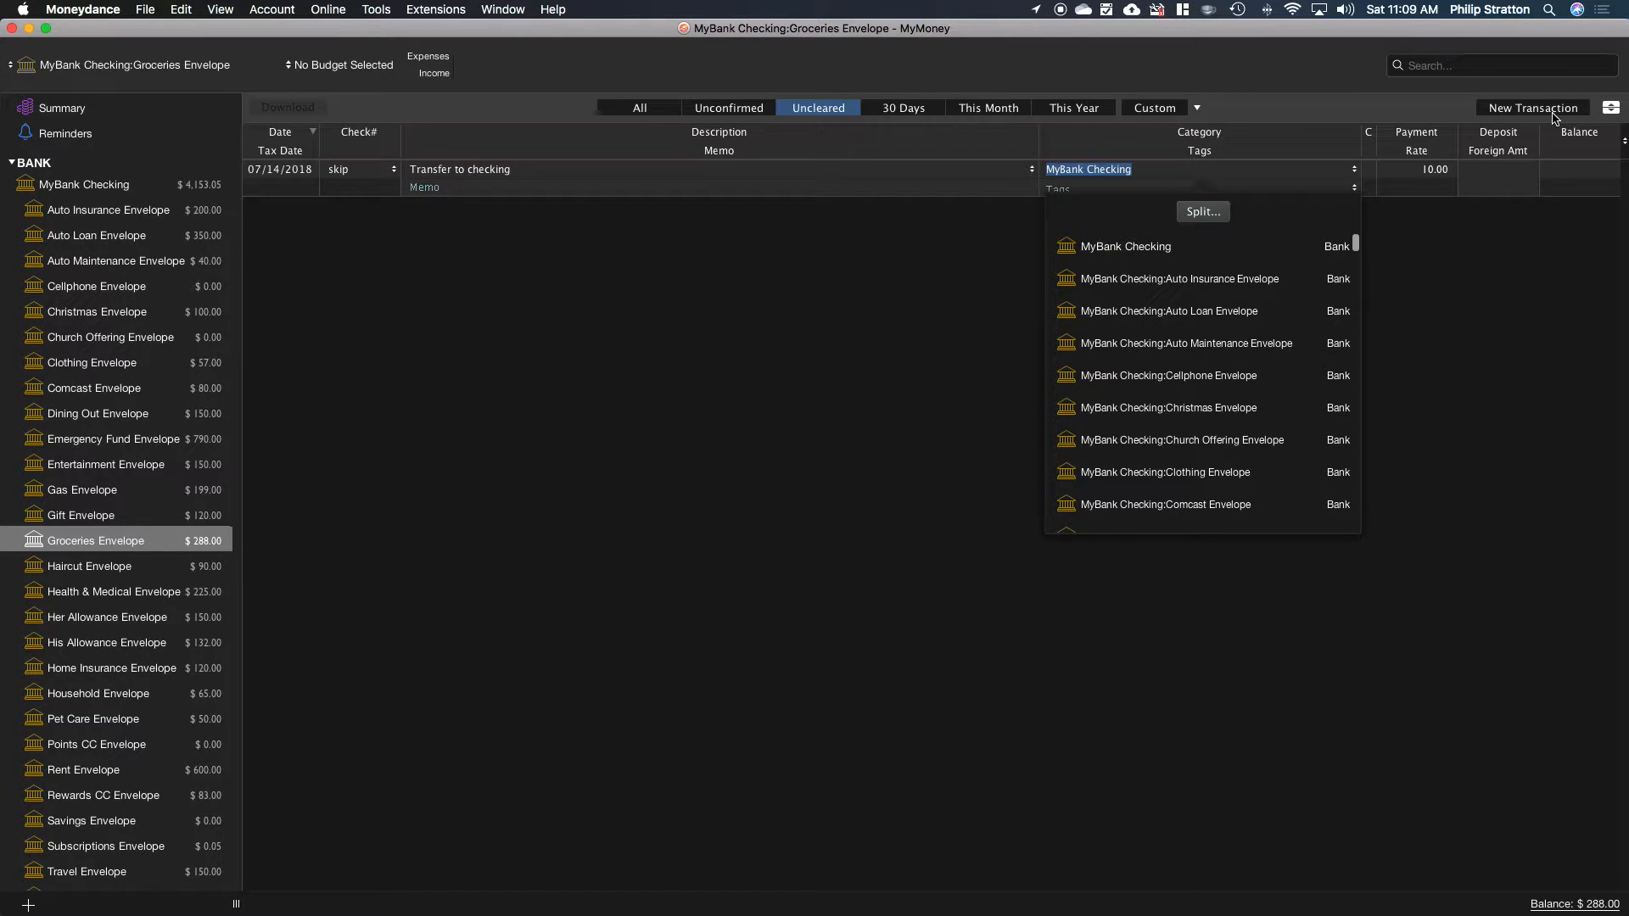
Keep MyBank Checking as the transfer's category, mark it cleared, enter a payment of 100.00, and record it.
key("Tab")
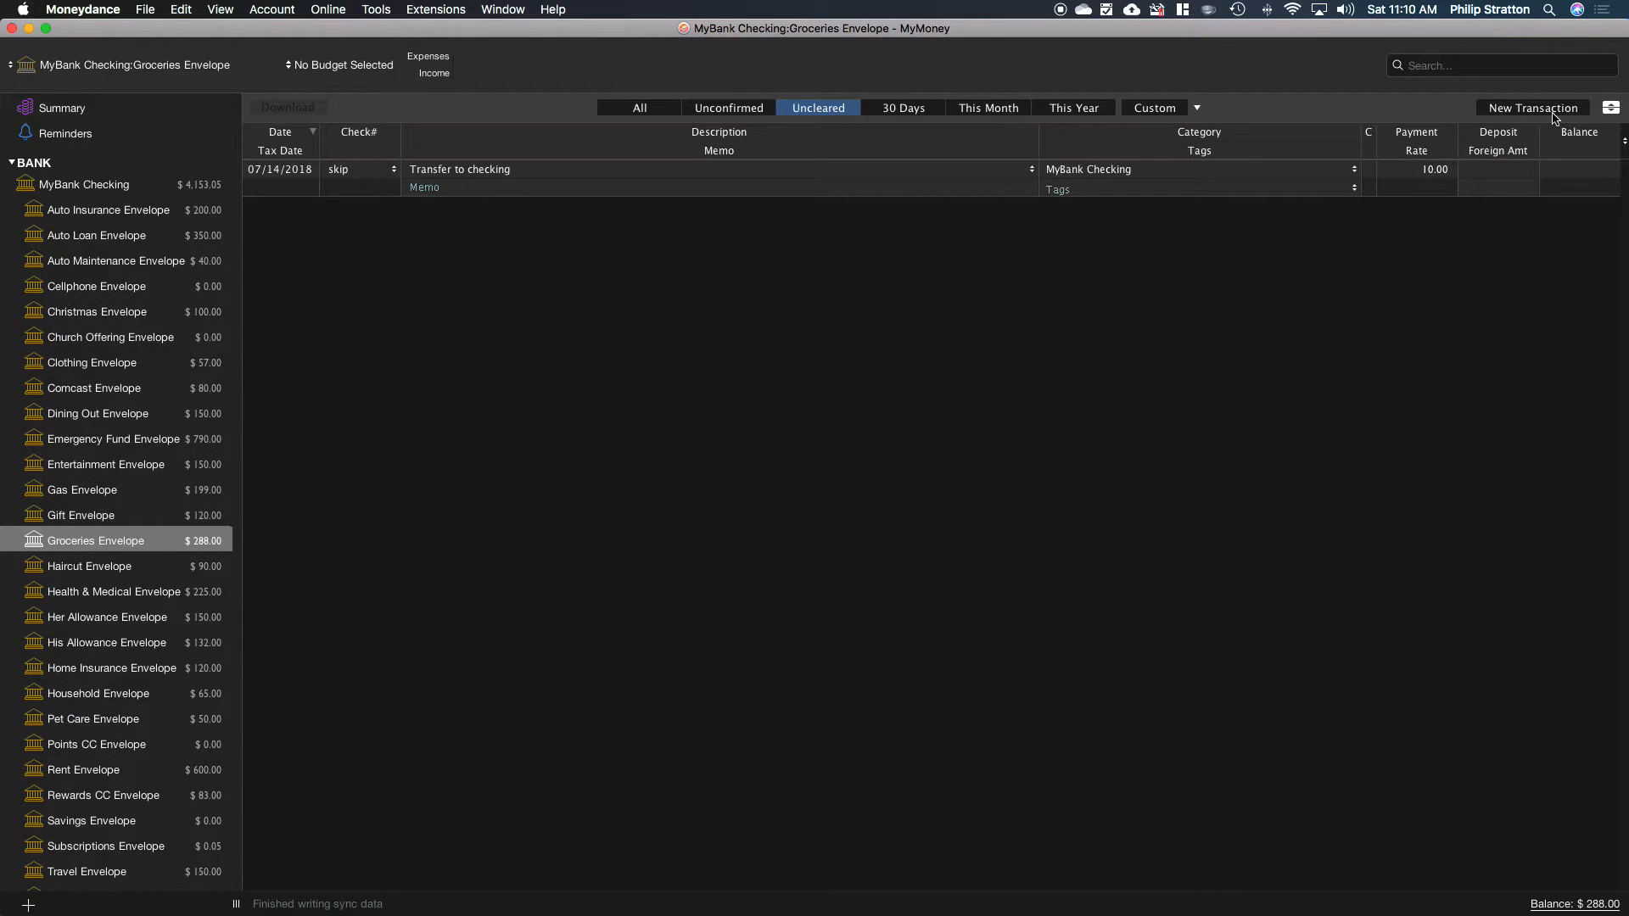
key("space")
key("Tab")
type("100.")
key("Return")
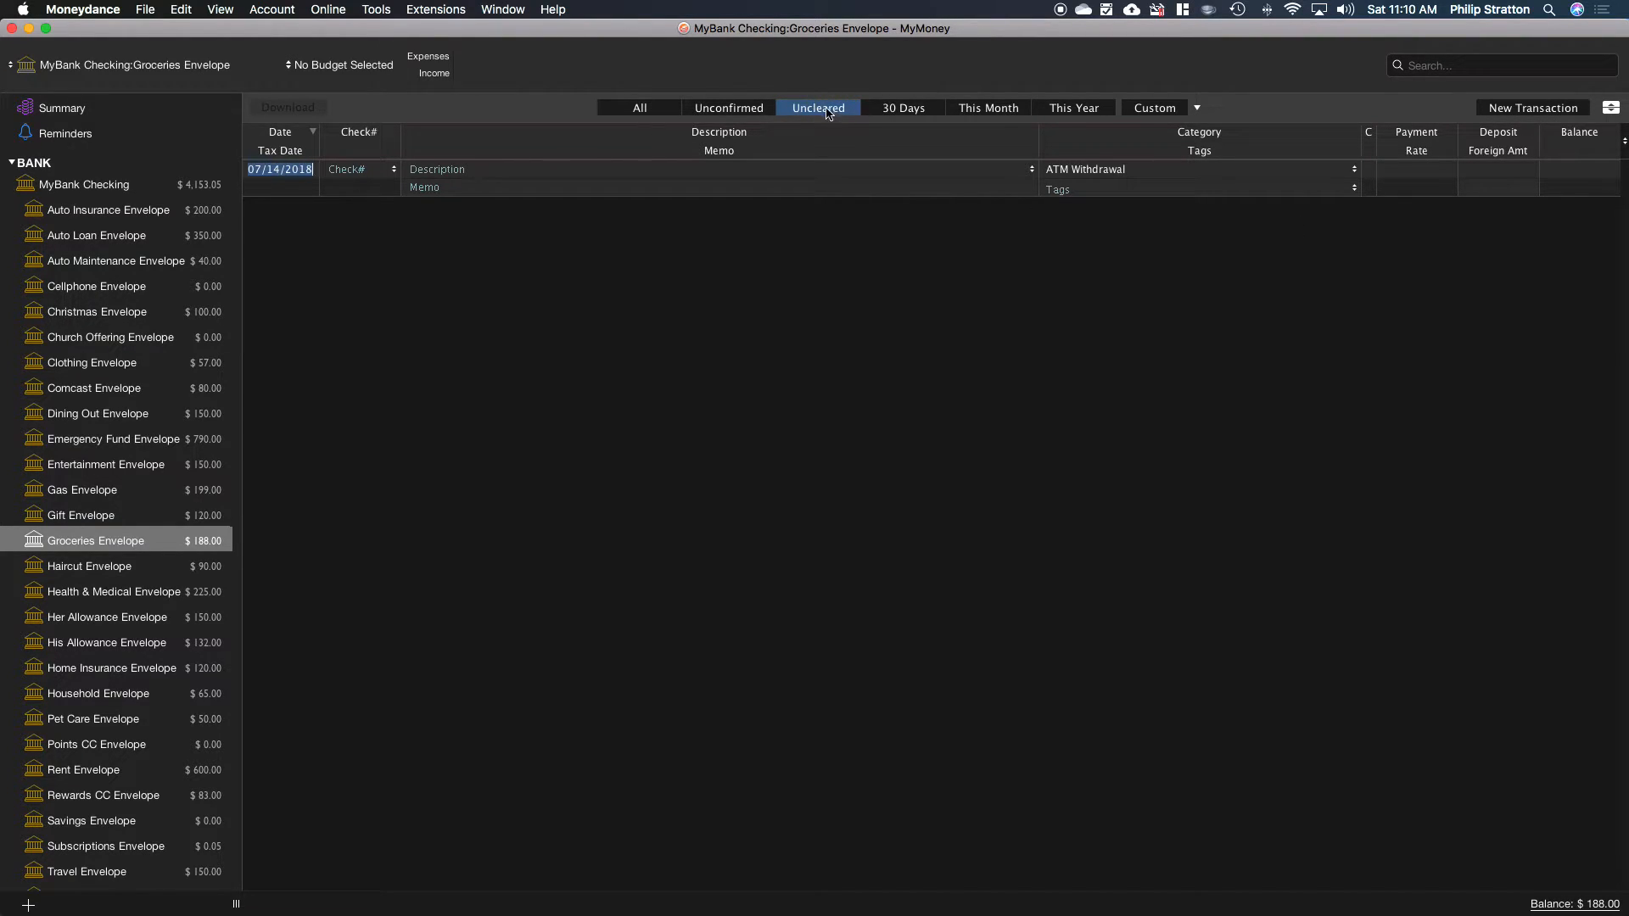
Compare the Groceries Envelope register with all transactions shown and with only uncleared ones shown.
left_click(643, 116)
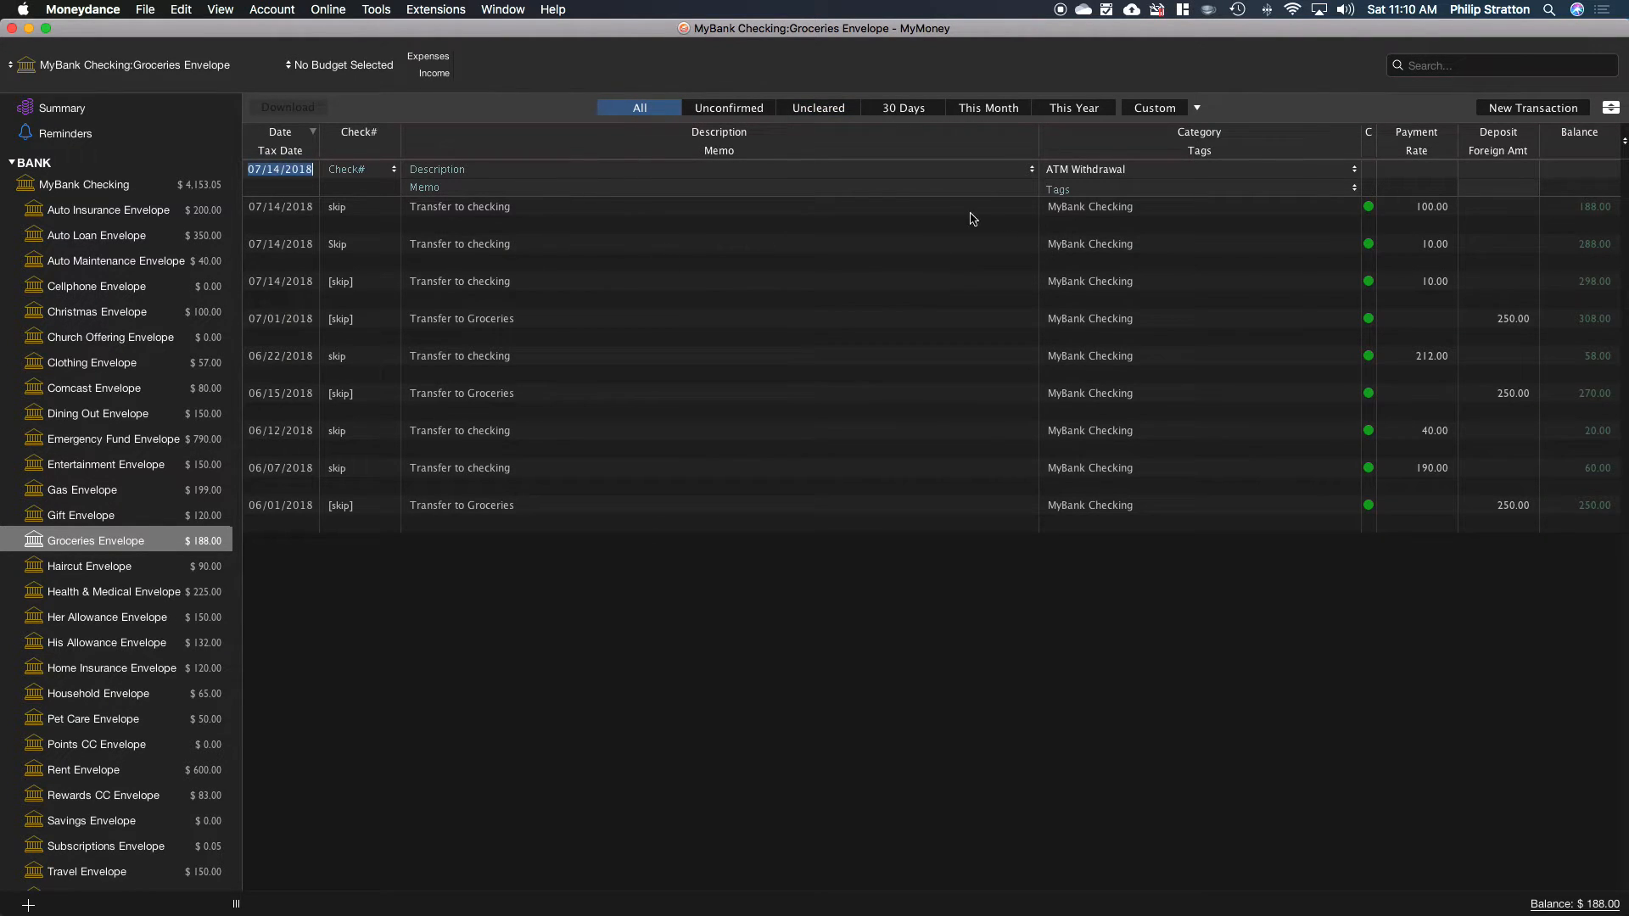
left_click(894, 214)
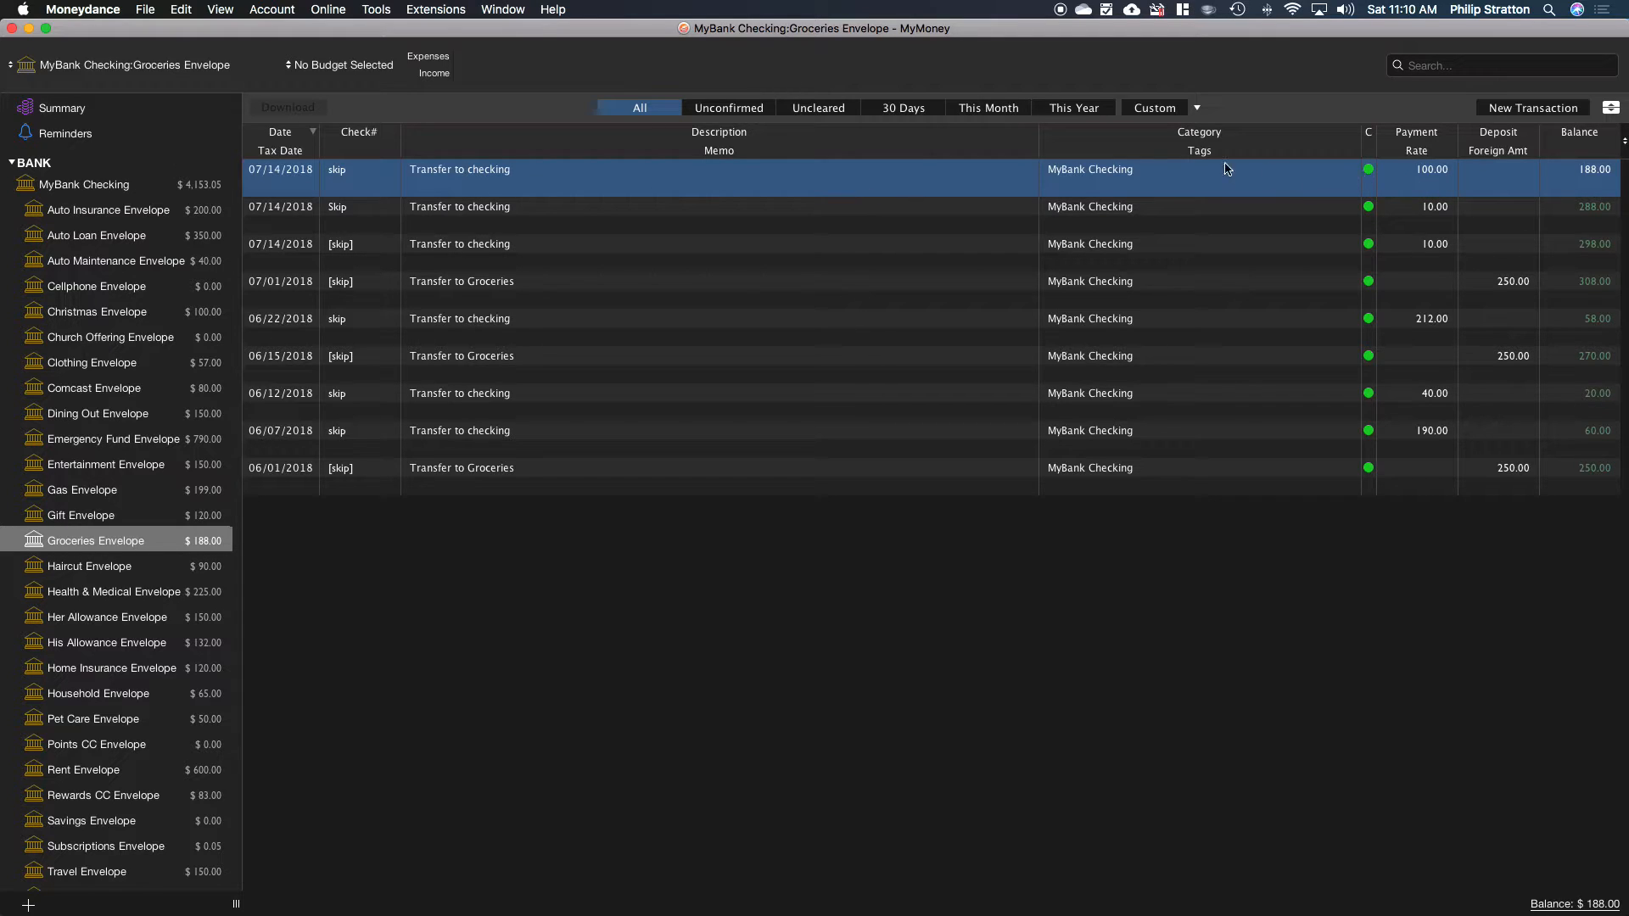
left_click(833, 118)
left_click(661, 114)
left_click(809, 113)
left_click(663, 116)
left_click(810, 116)
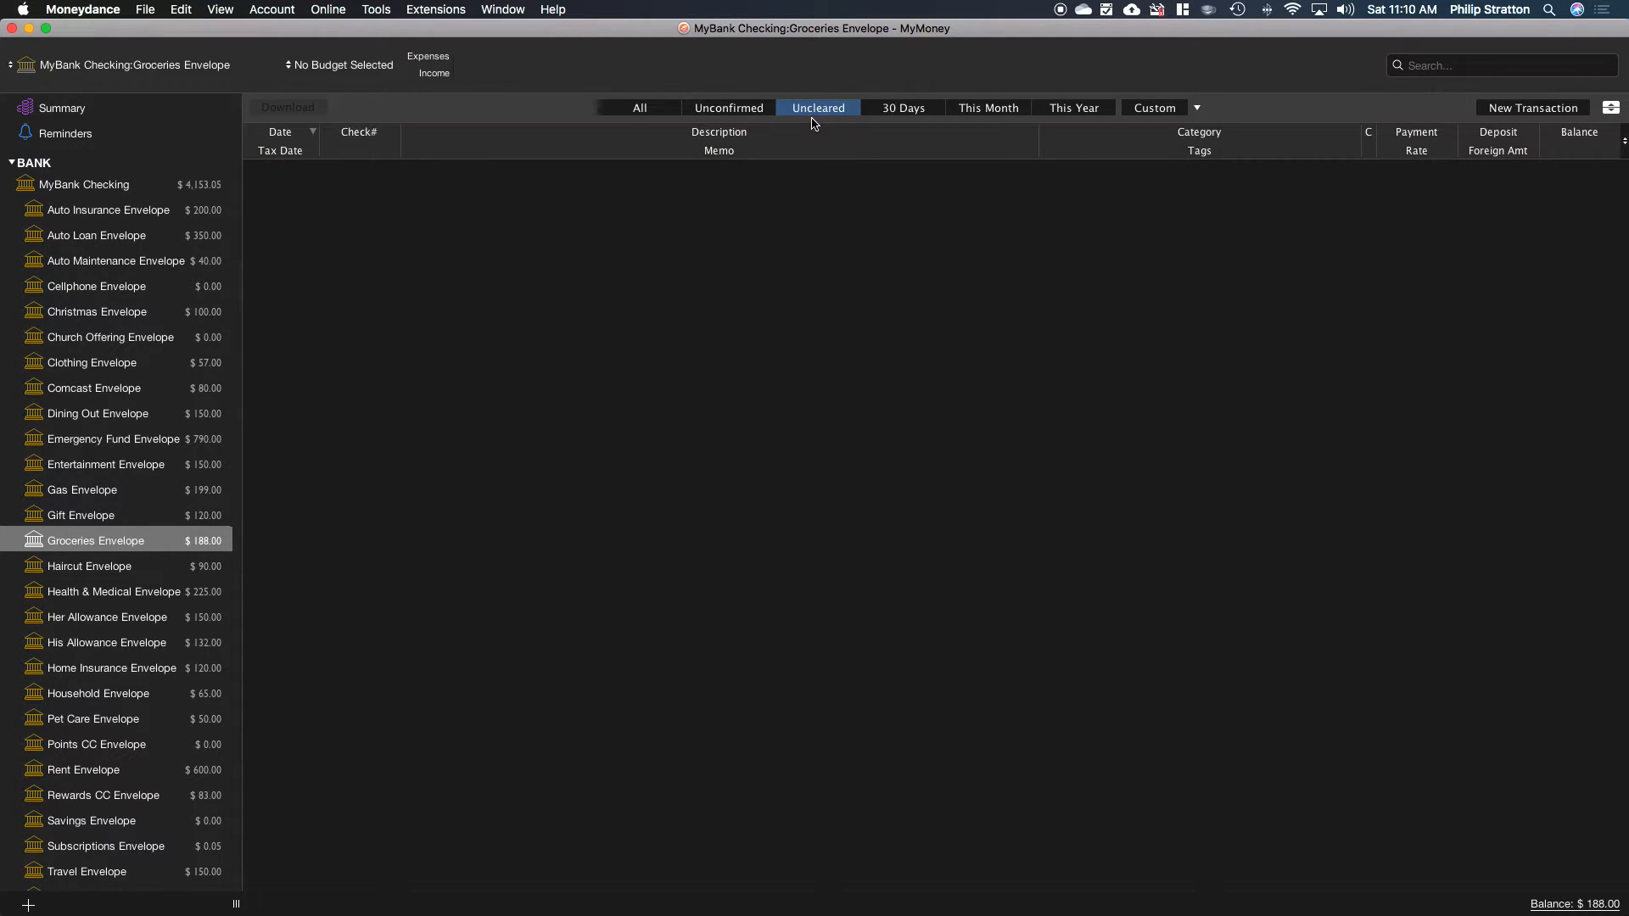
Open the MyBank Checking register and select the 100.00 transfer from the Groceries Envelope.
left_click(71, 187)
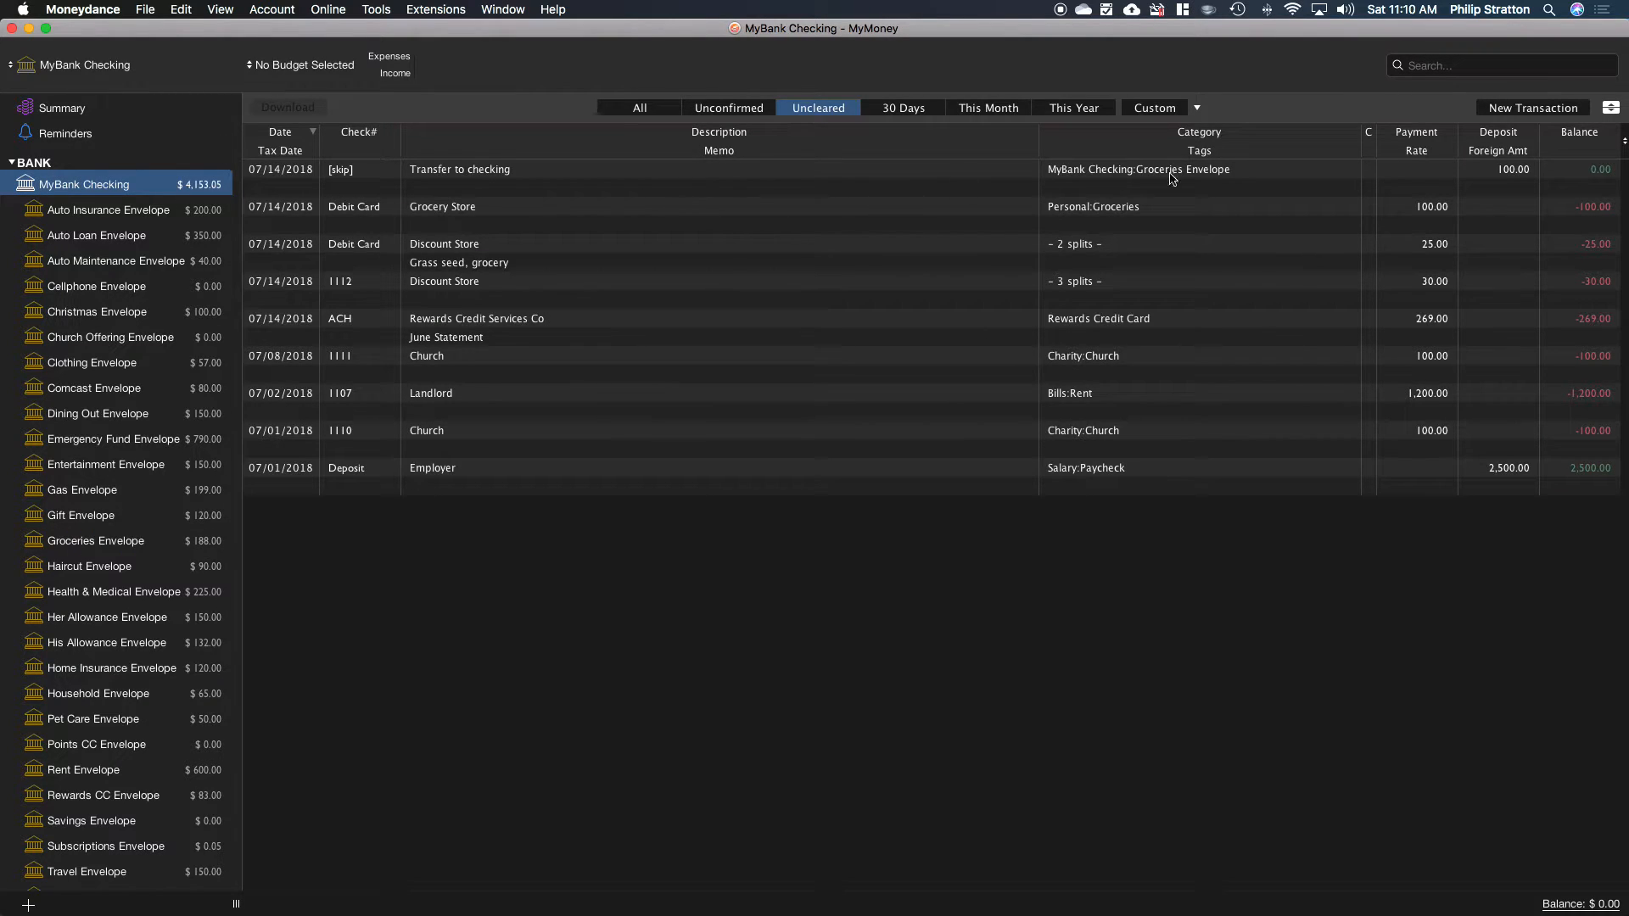
left_click(546, 187)
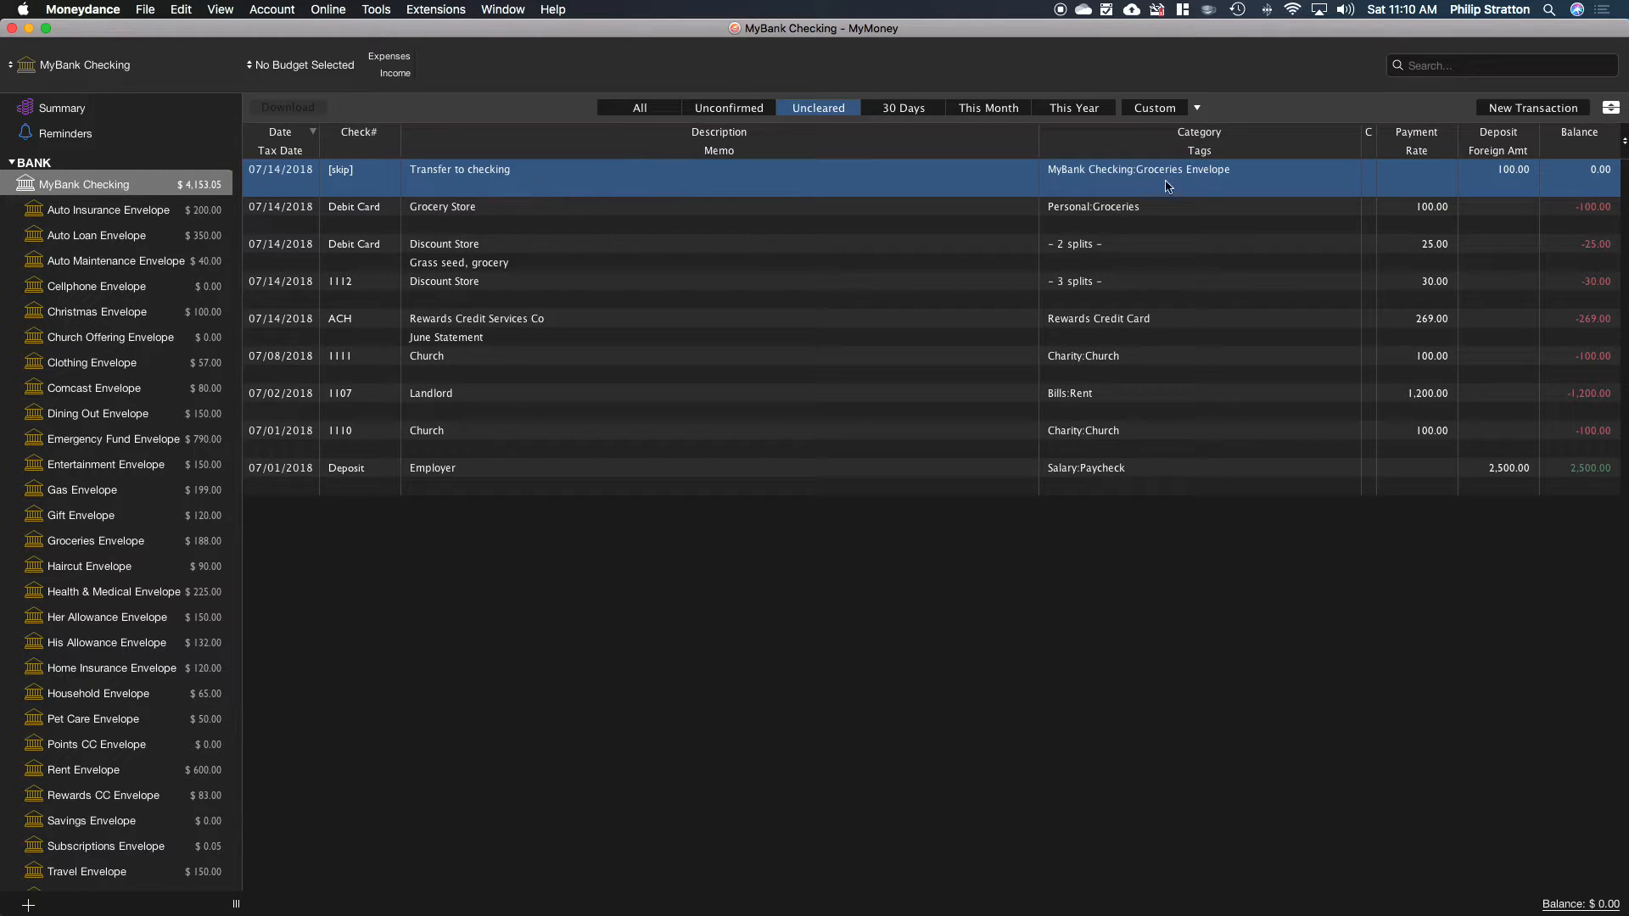
left_click(1373, 173)
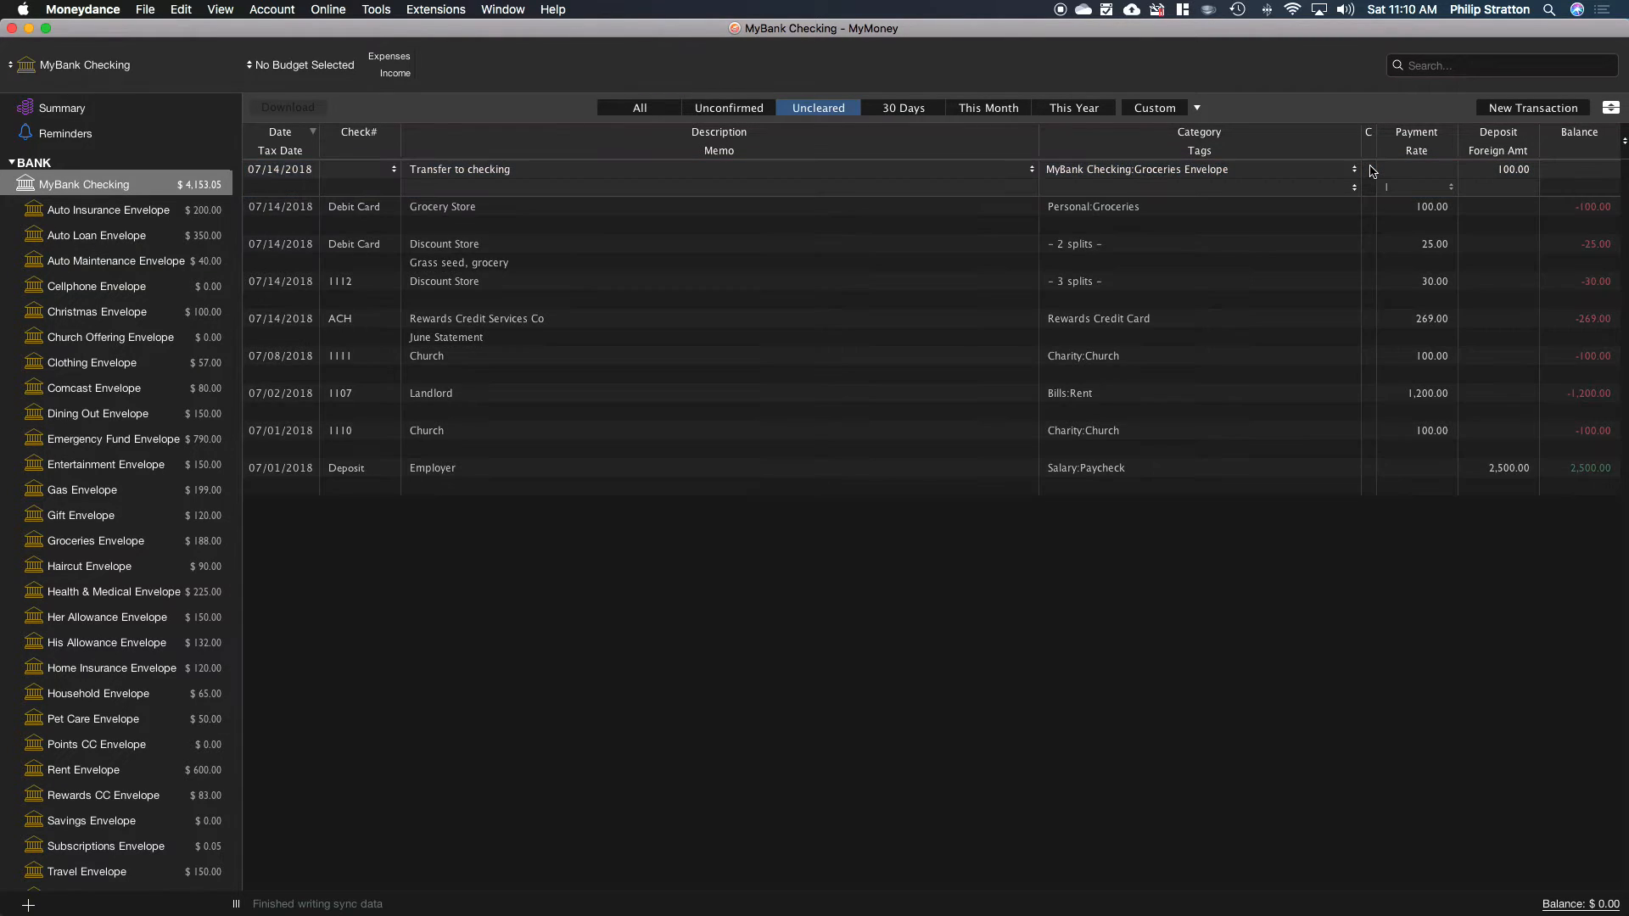
left_click(1373, 173)
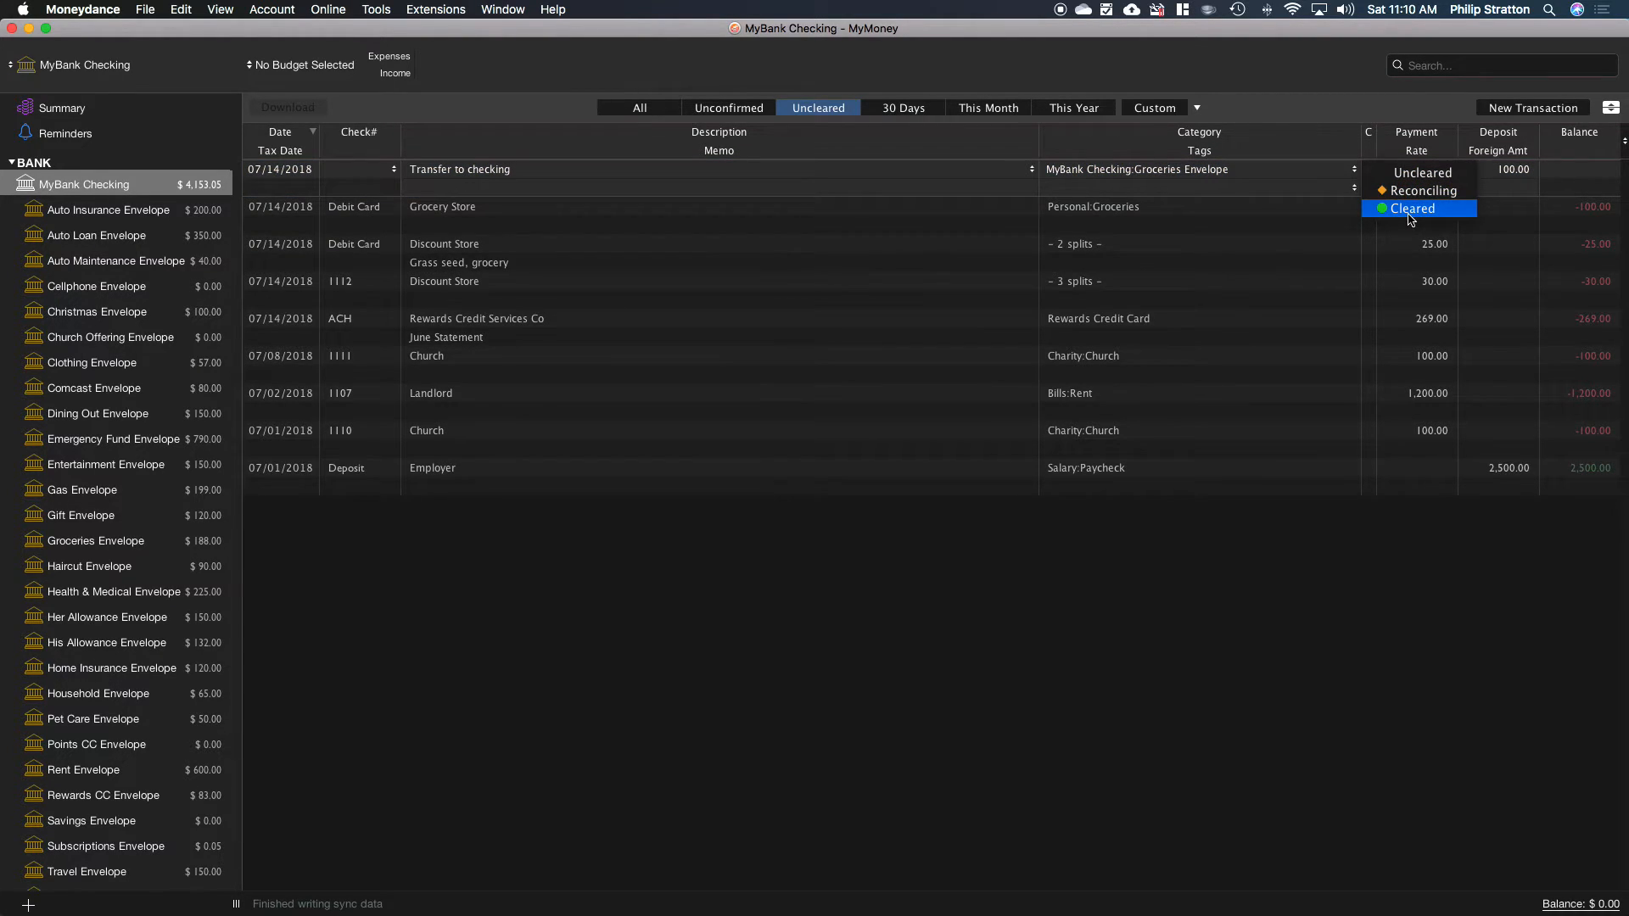
left_click(746, 207)
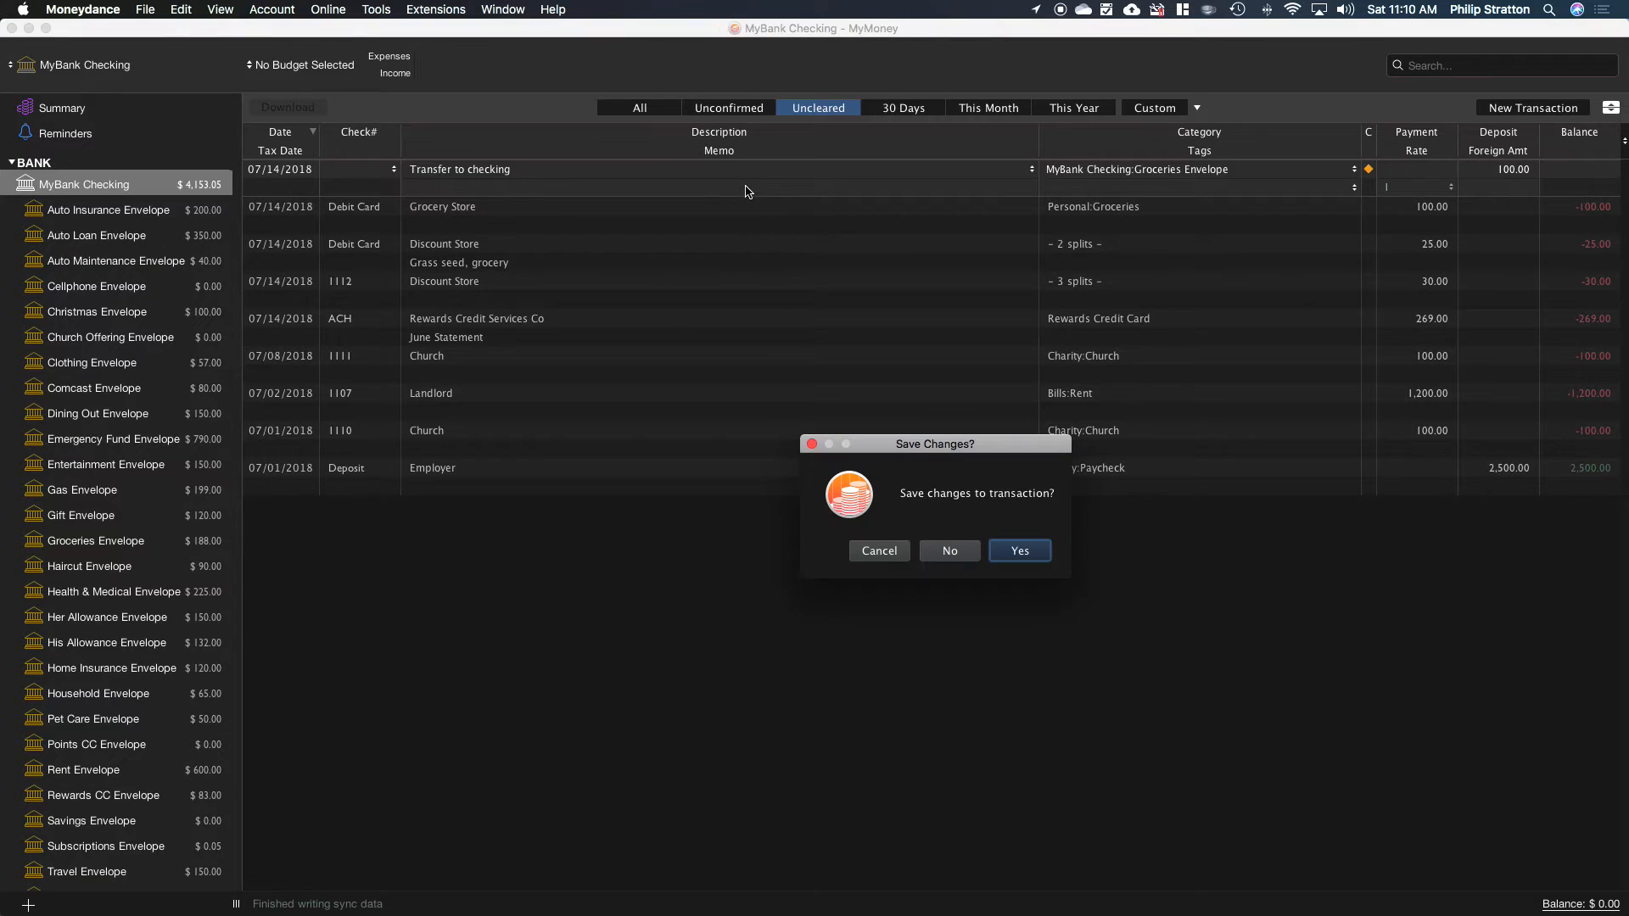
left_click(950, 551)
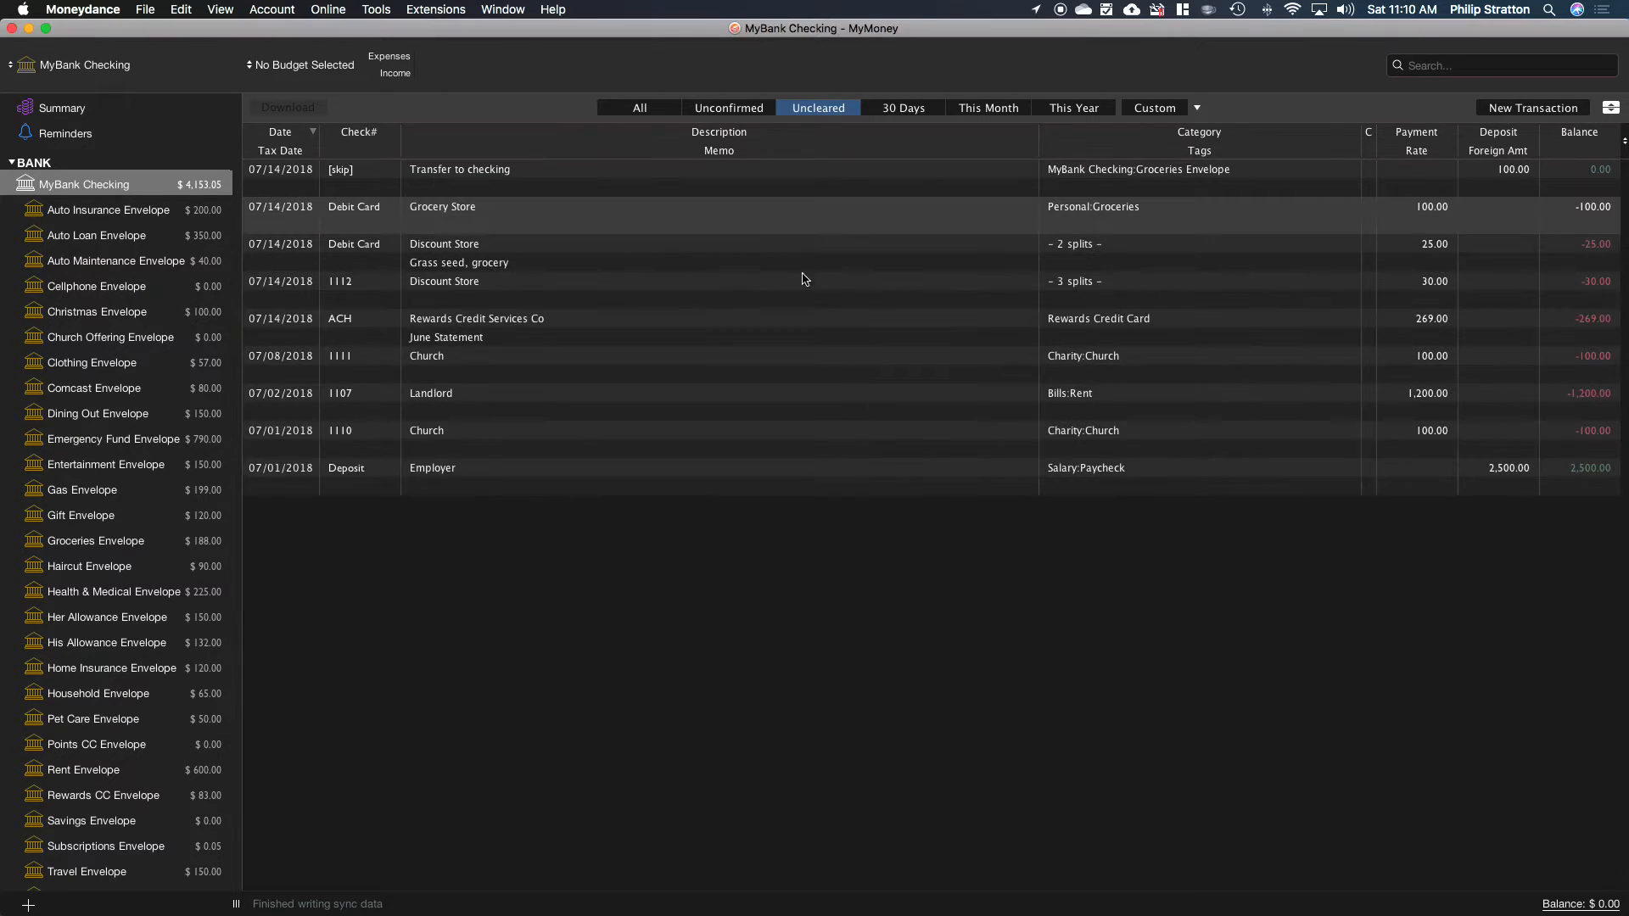
Mark the 100.00 Groceries Envelope transfer as cleared in checking, and compare the all-transactions and uncleared views.
left_click(761, 187)
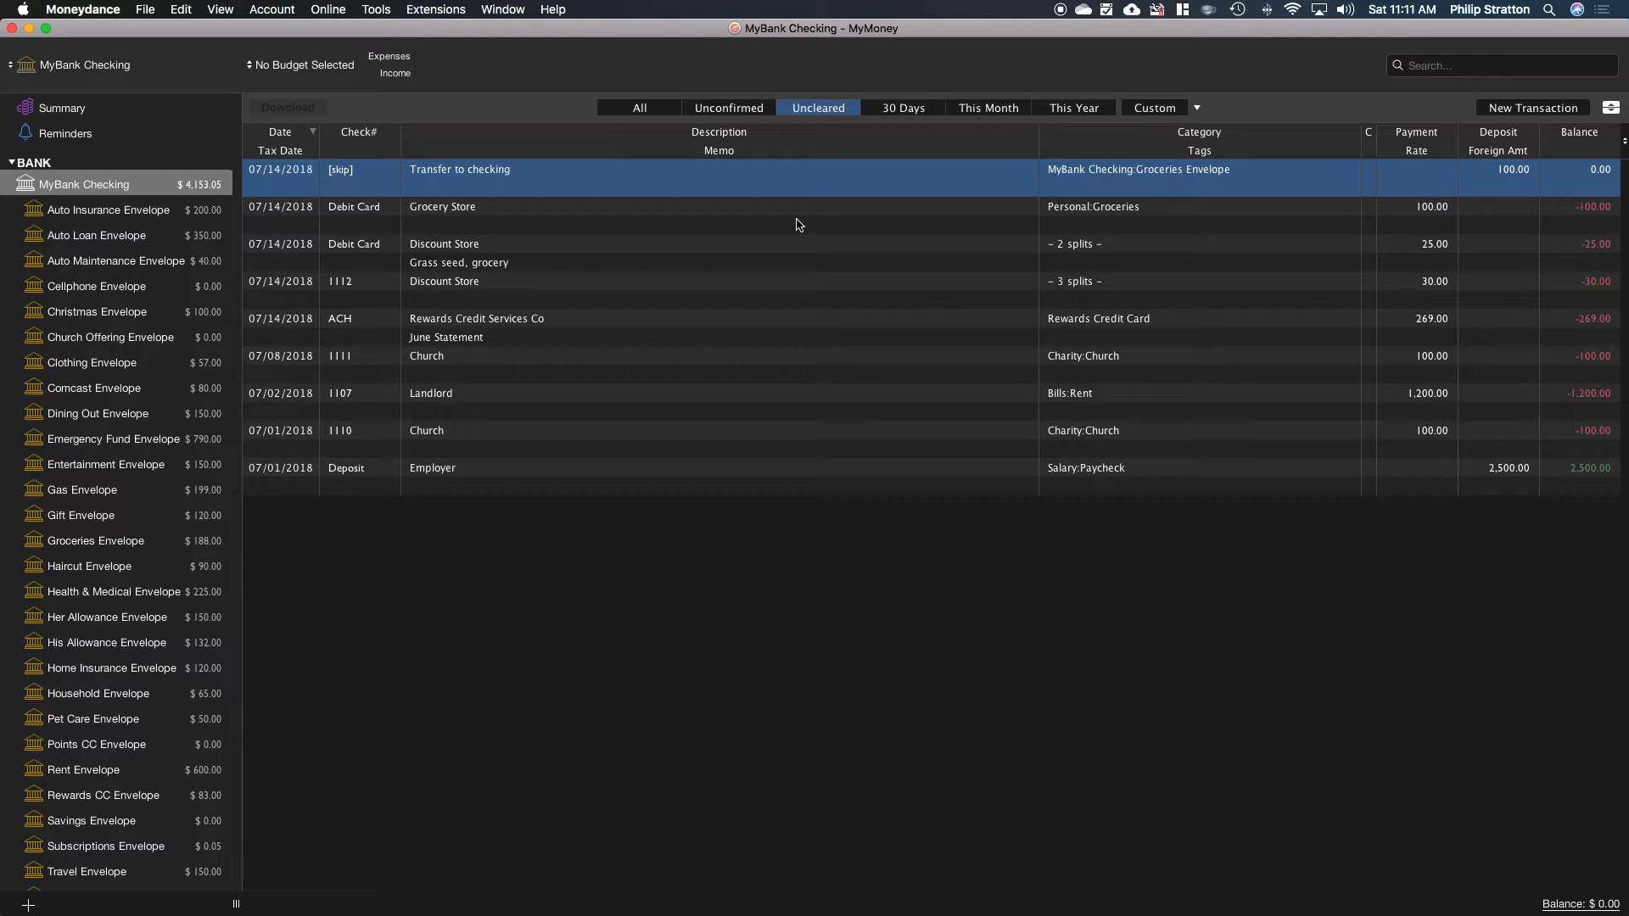
key("space")
left_click(656, 114)
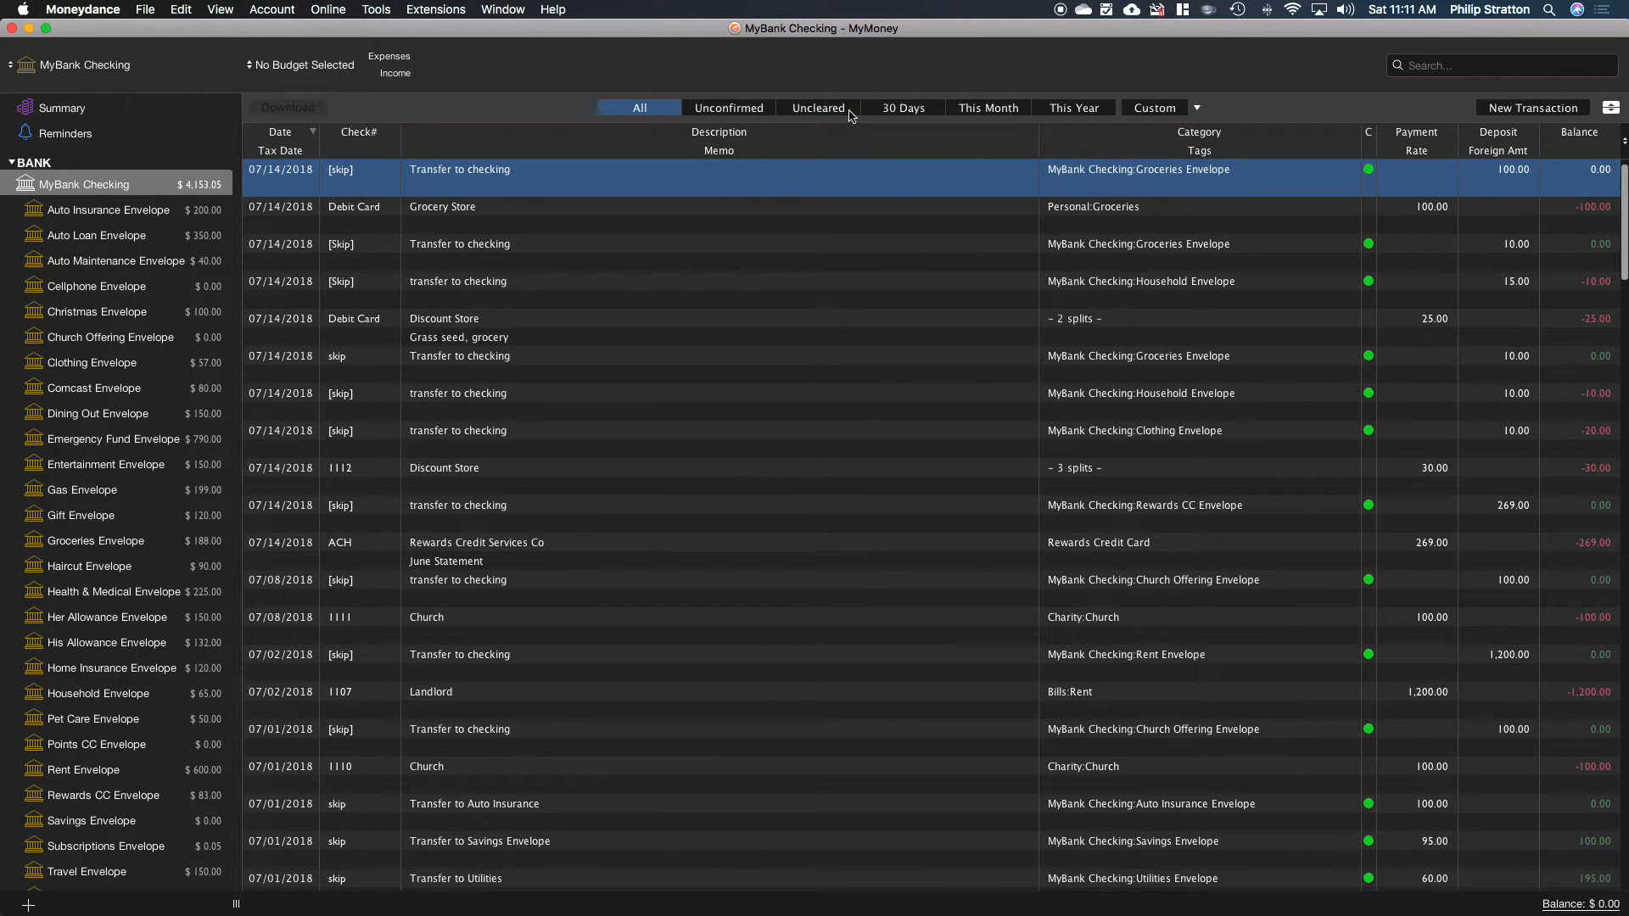
left_click(807, 113)
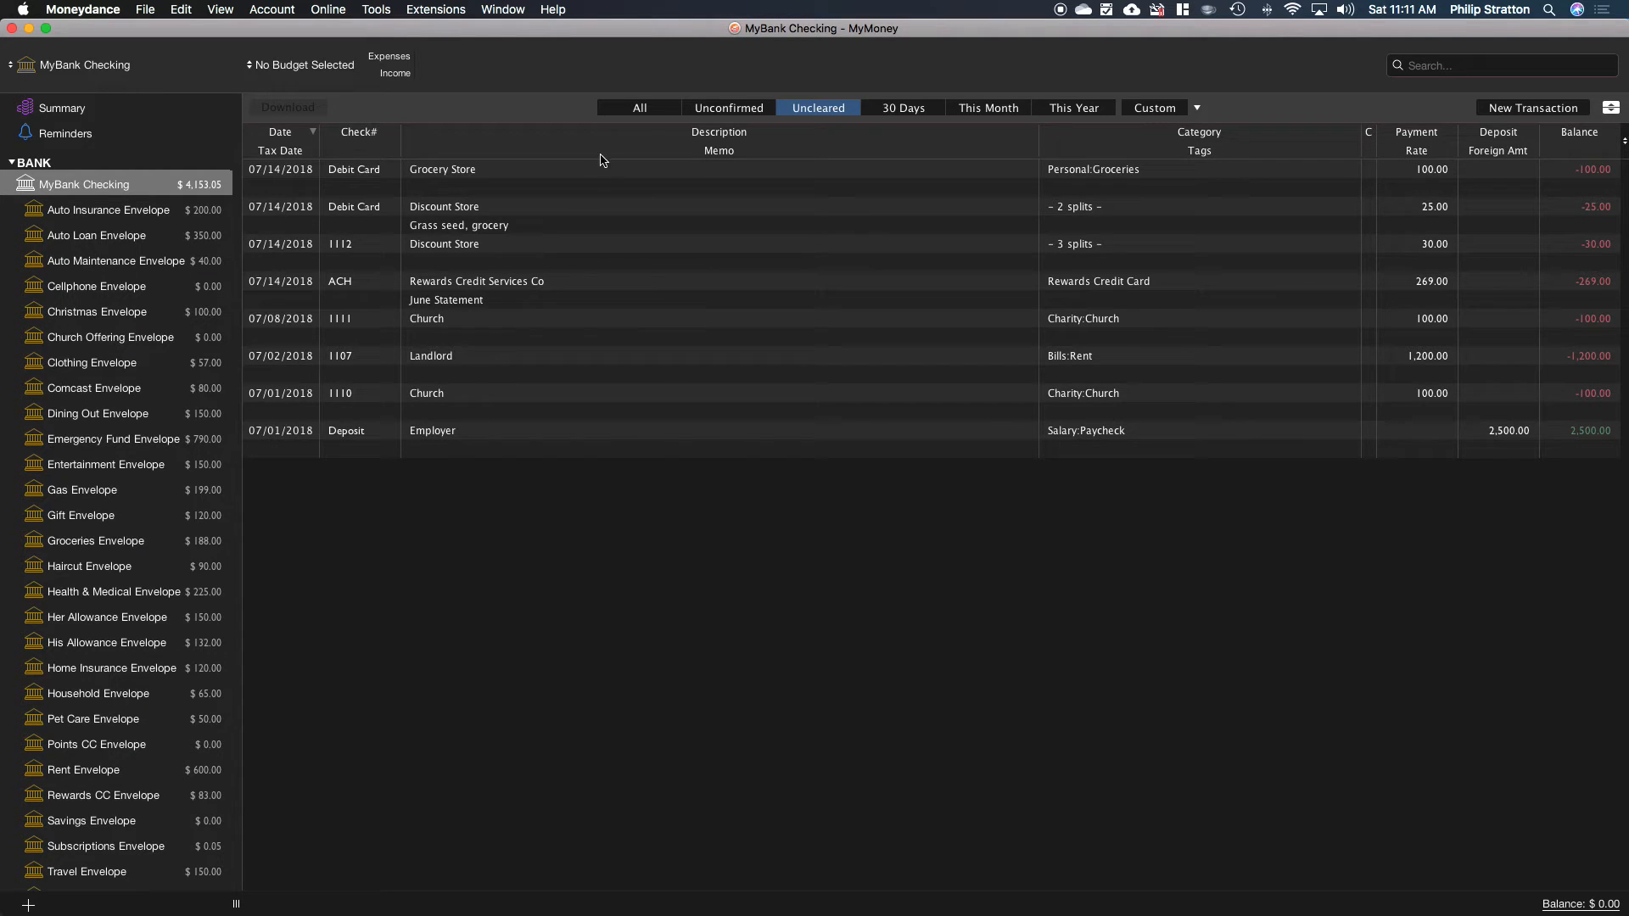
left_click(649, 110)
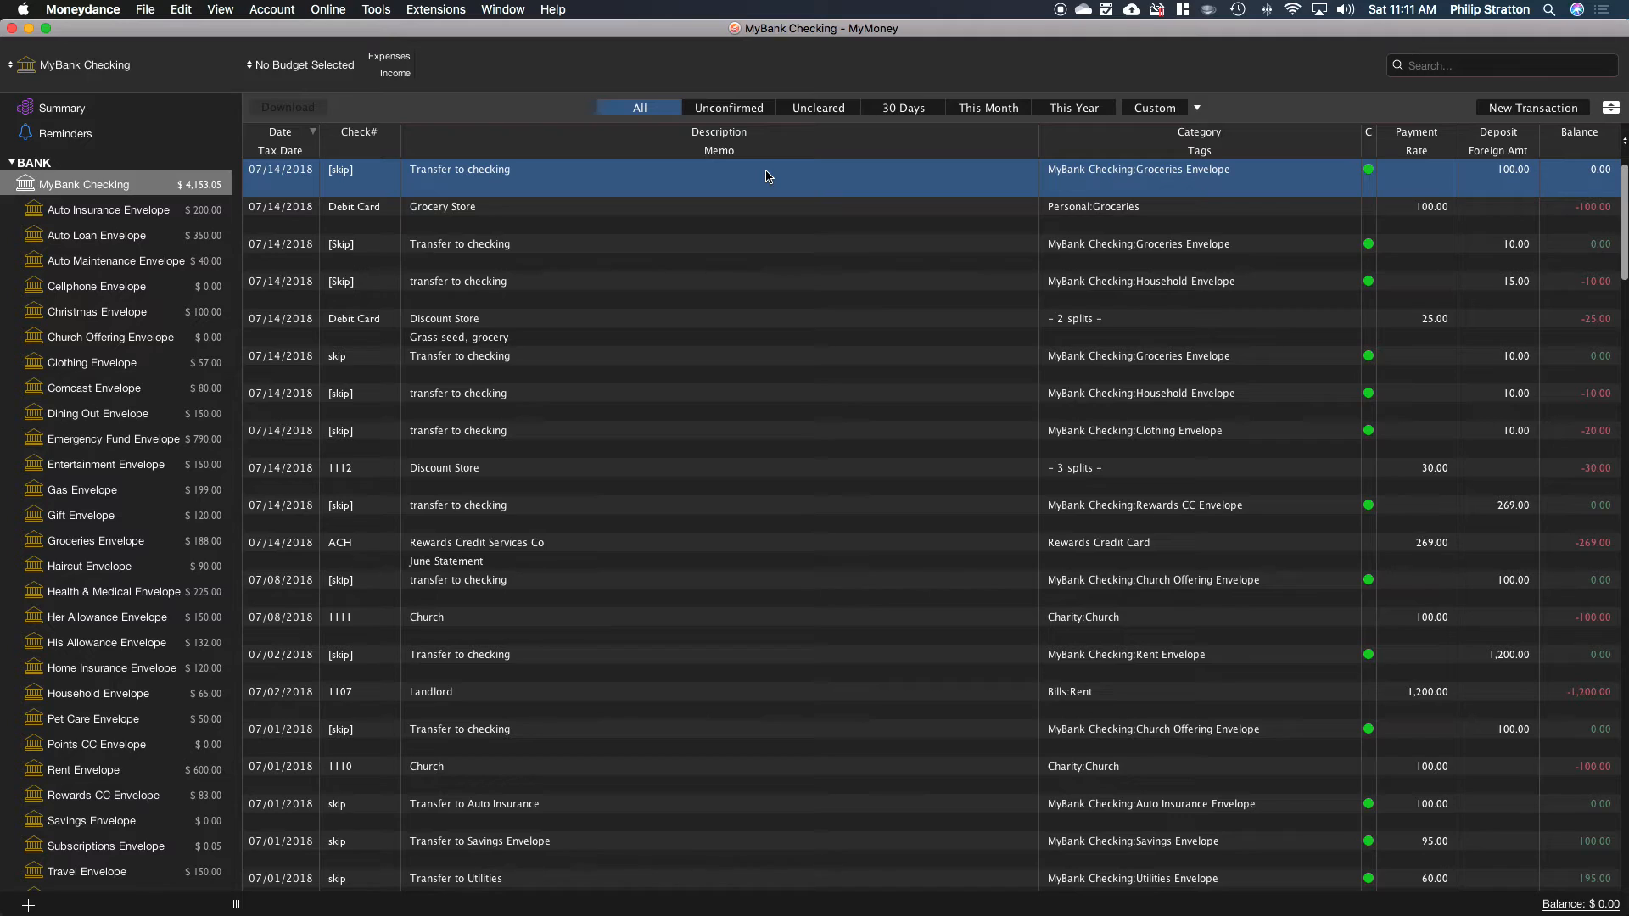
left_click(834, 113)
Check the beginning statement balance for reconciling MyBank Checking with sub-accounts included, and cancel the reconciliation.
left_click(270, 9)
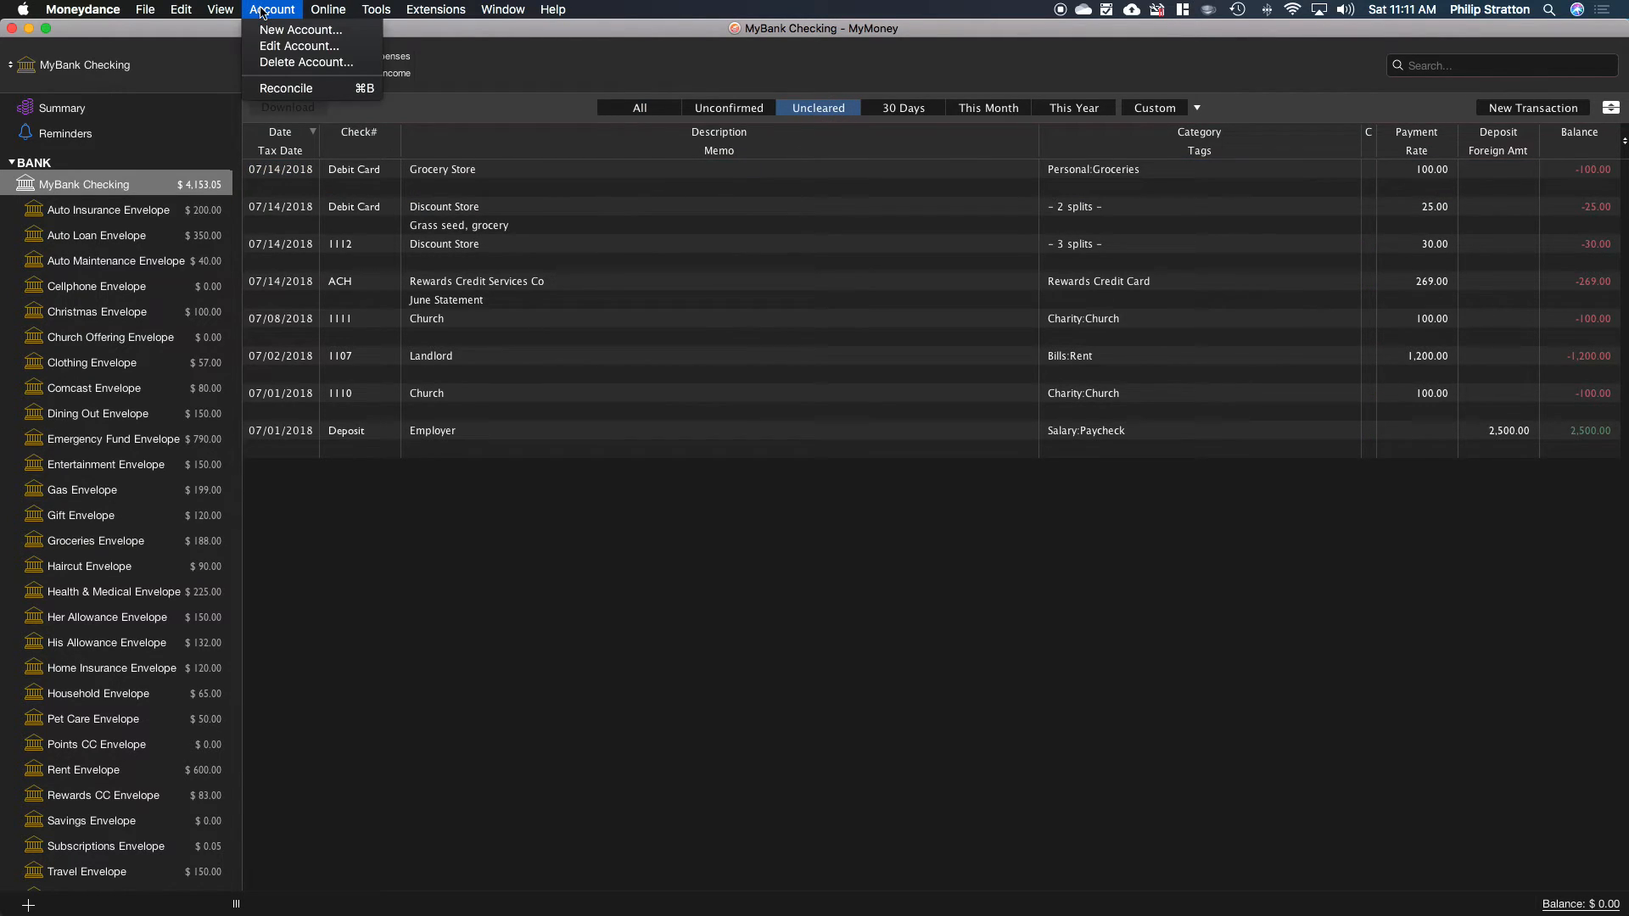
left_click(295, 92)
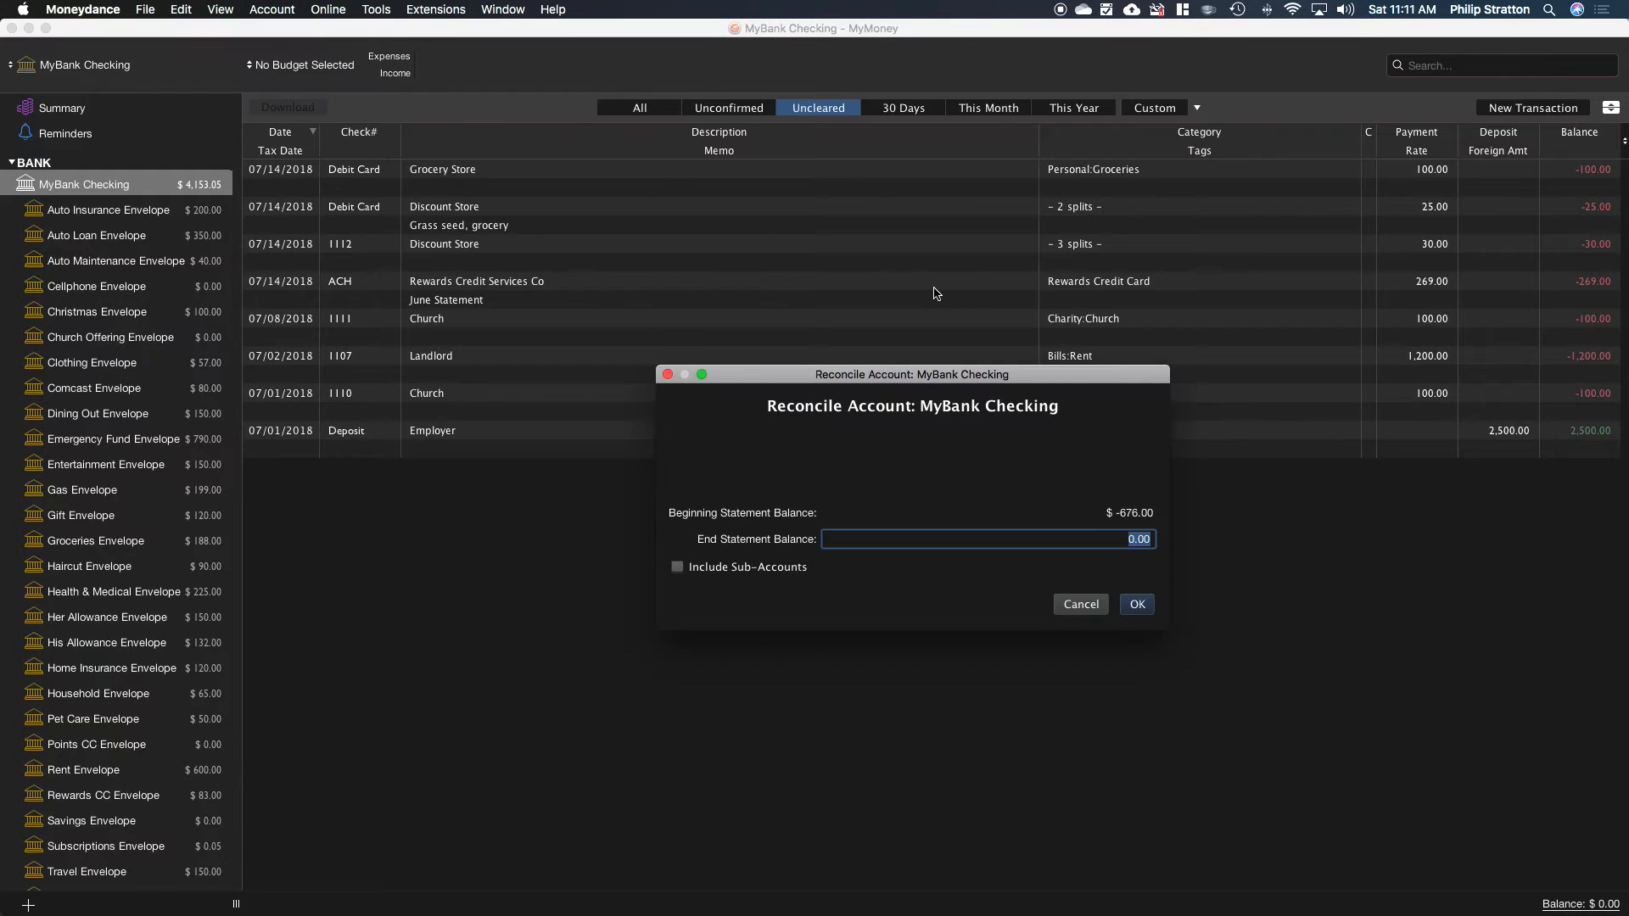
left_click(677, 568)
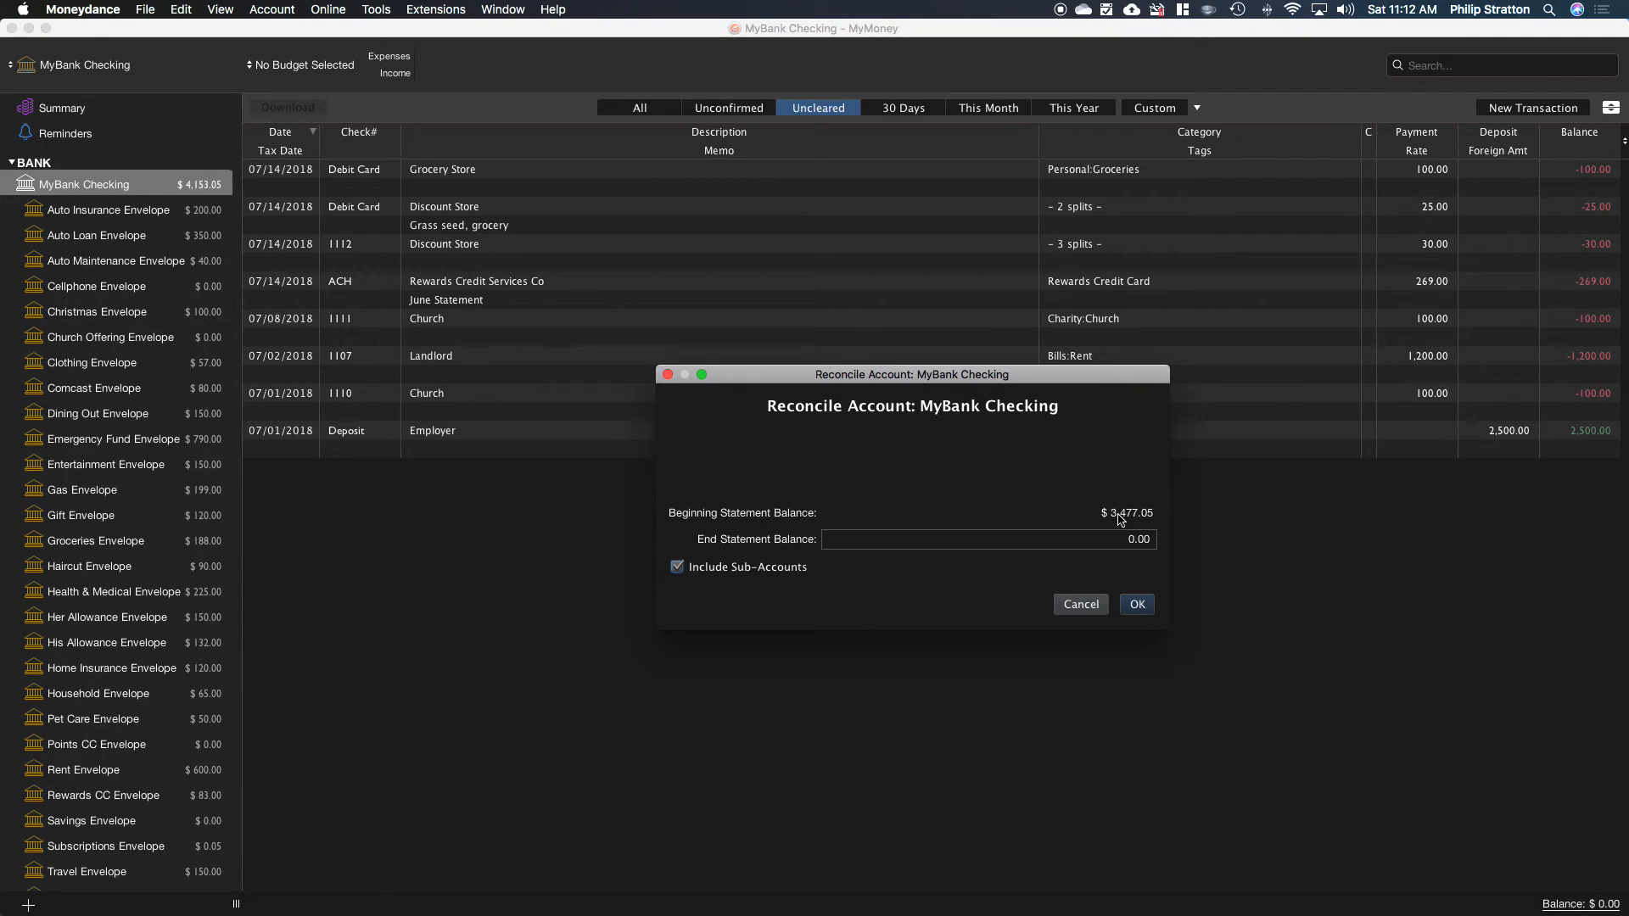
left_click(1087, 612)
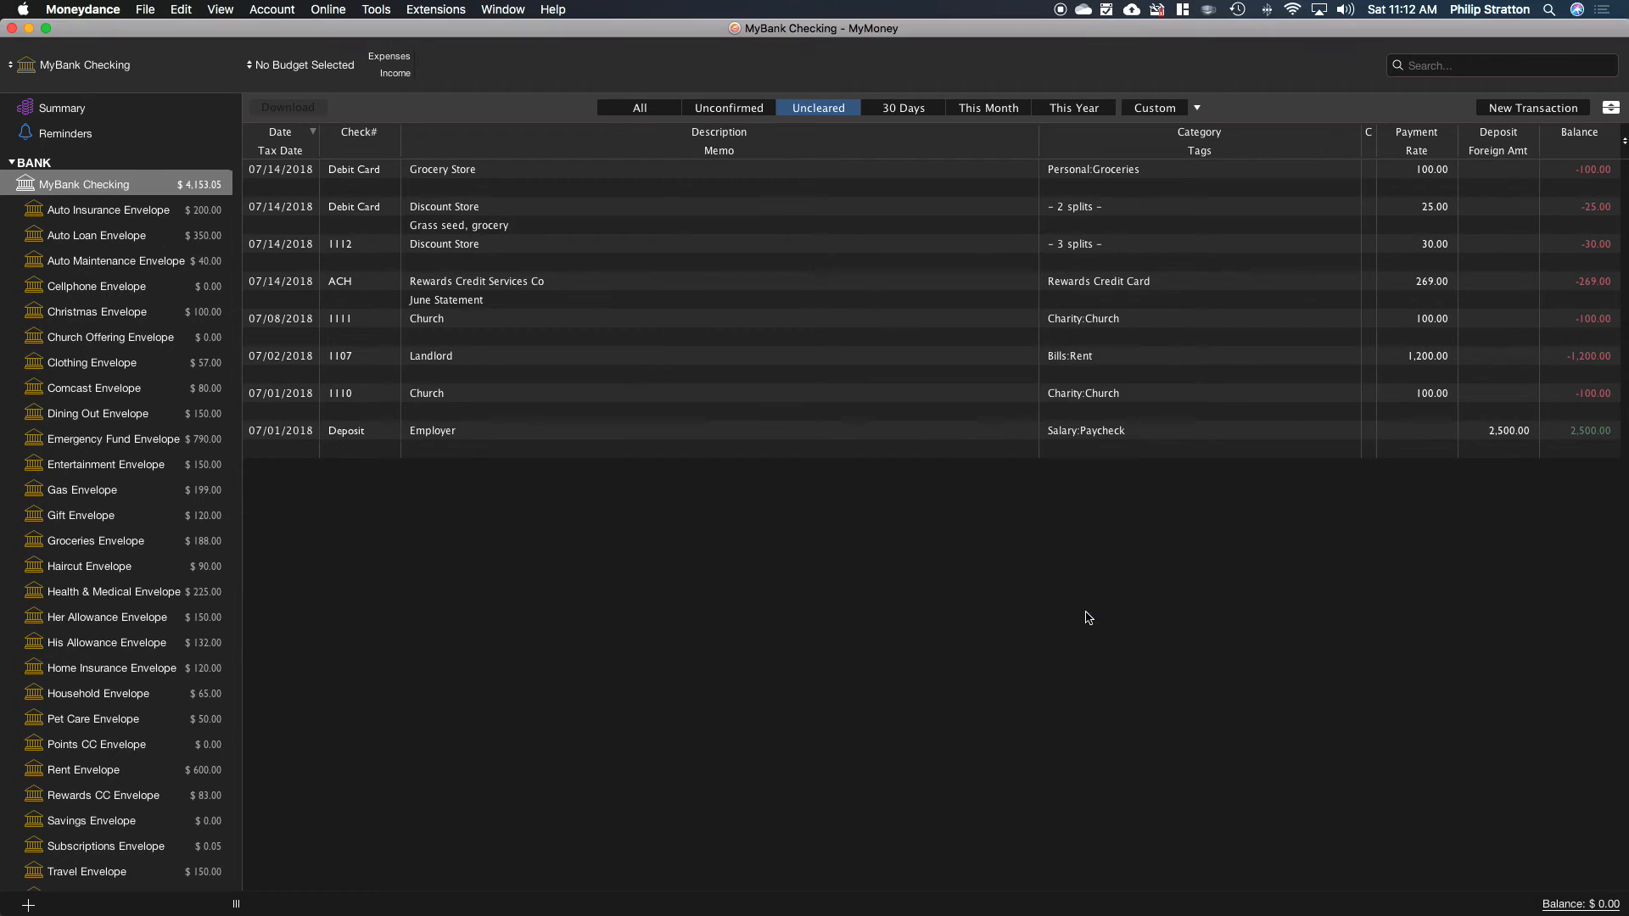
Examine the envelope sub-account registers one after another for uncleared transactions.
left_click(110, 261)
left_click(115, 287)
left_click(113, 313)
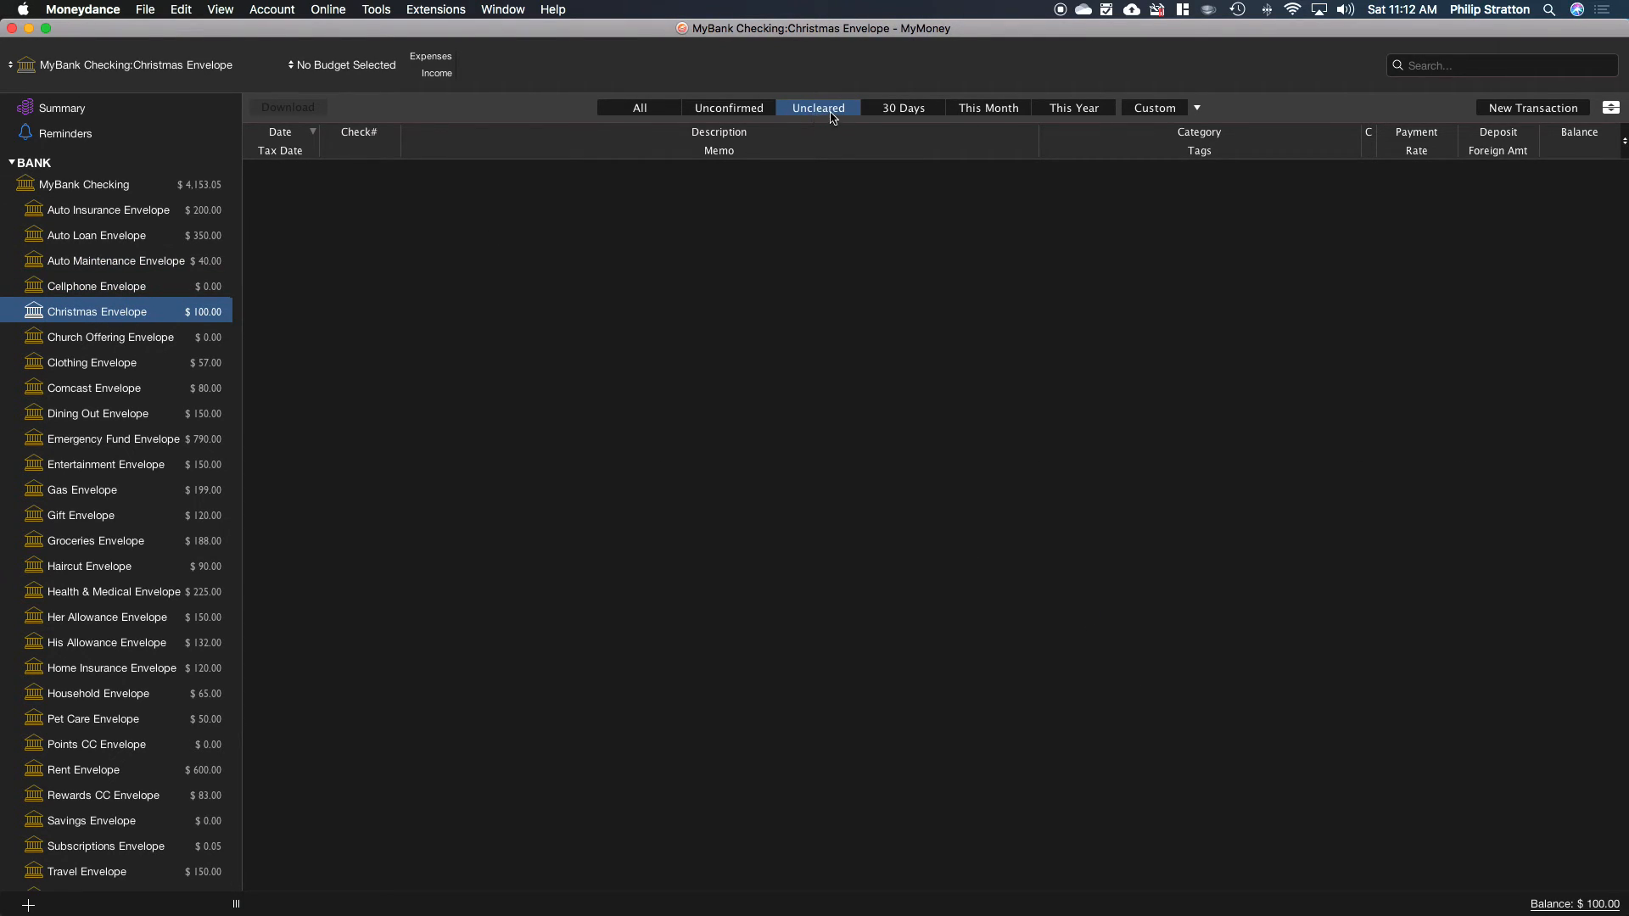
left_click(111, 342)
key("Down")
key("Down")
key("Down")
key("Down")
key("Down")
key("Down")
key("Down")
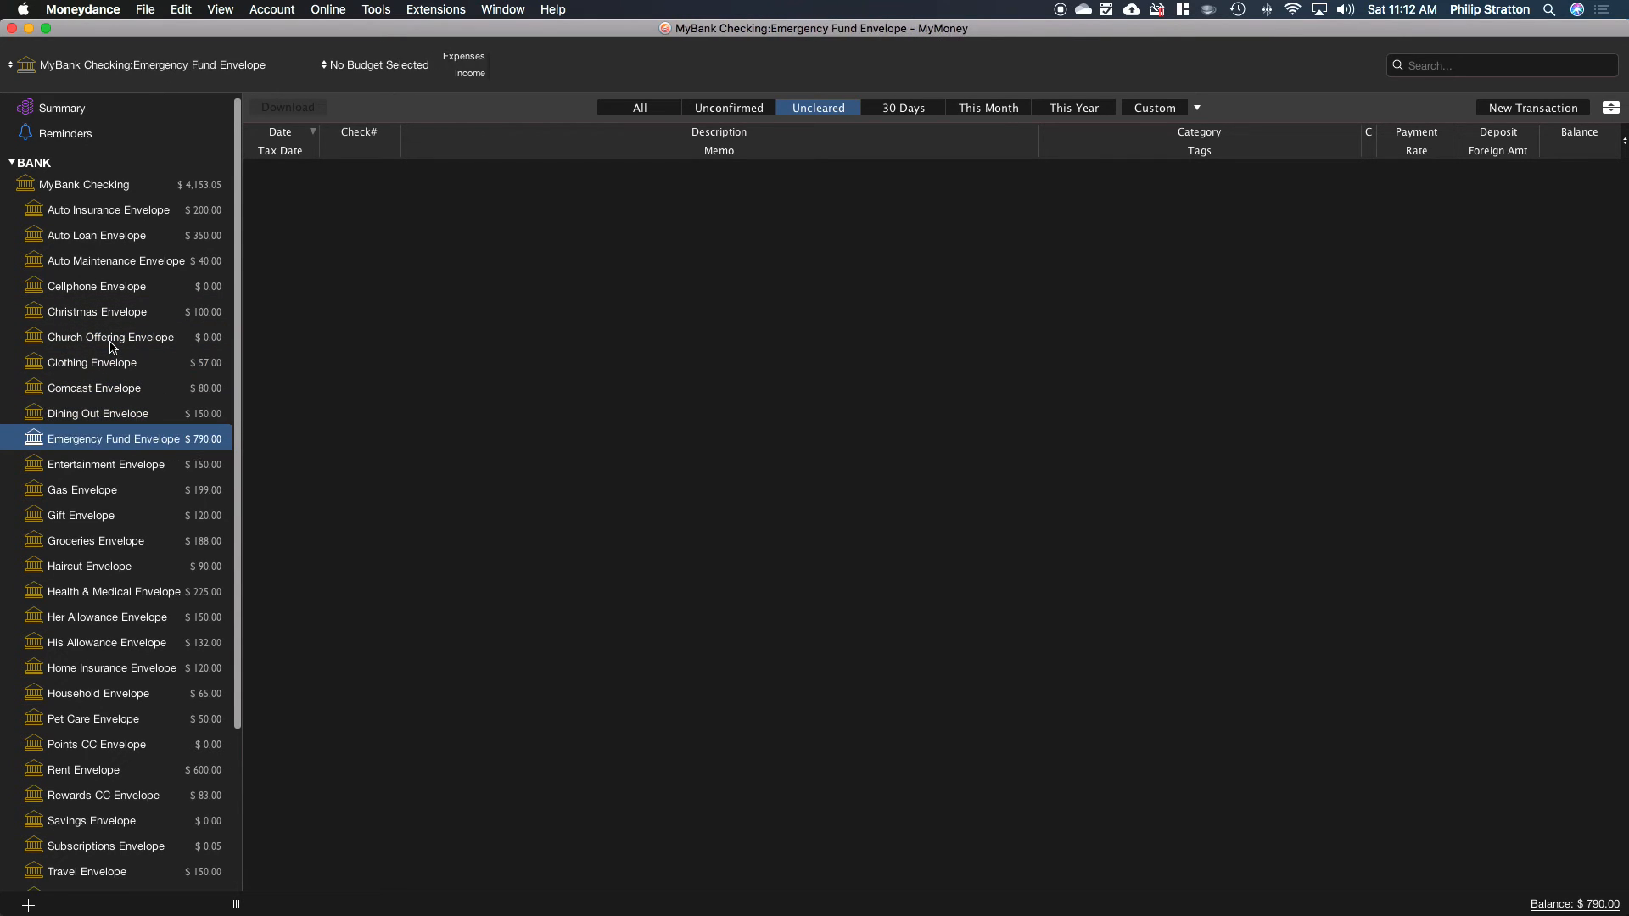
key("Down")
key("Down")
key("Down")
key("Down")
key("Down")
key("Down")
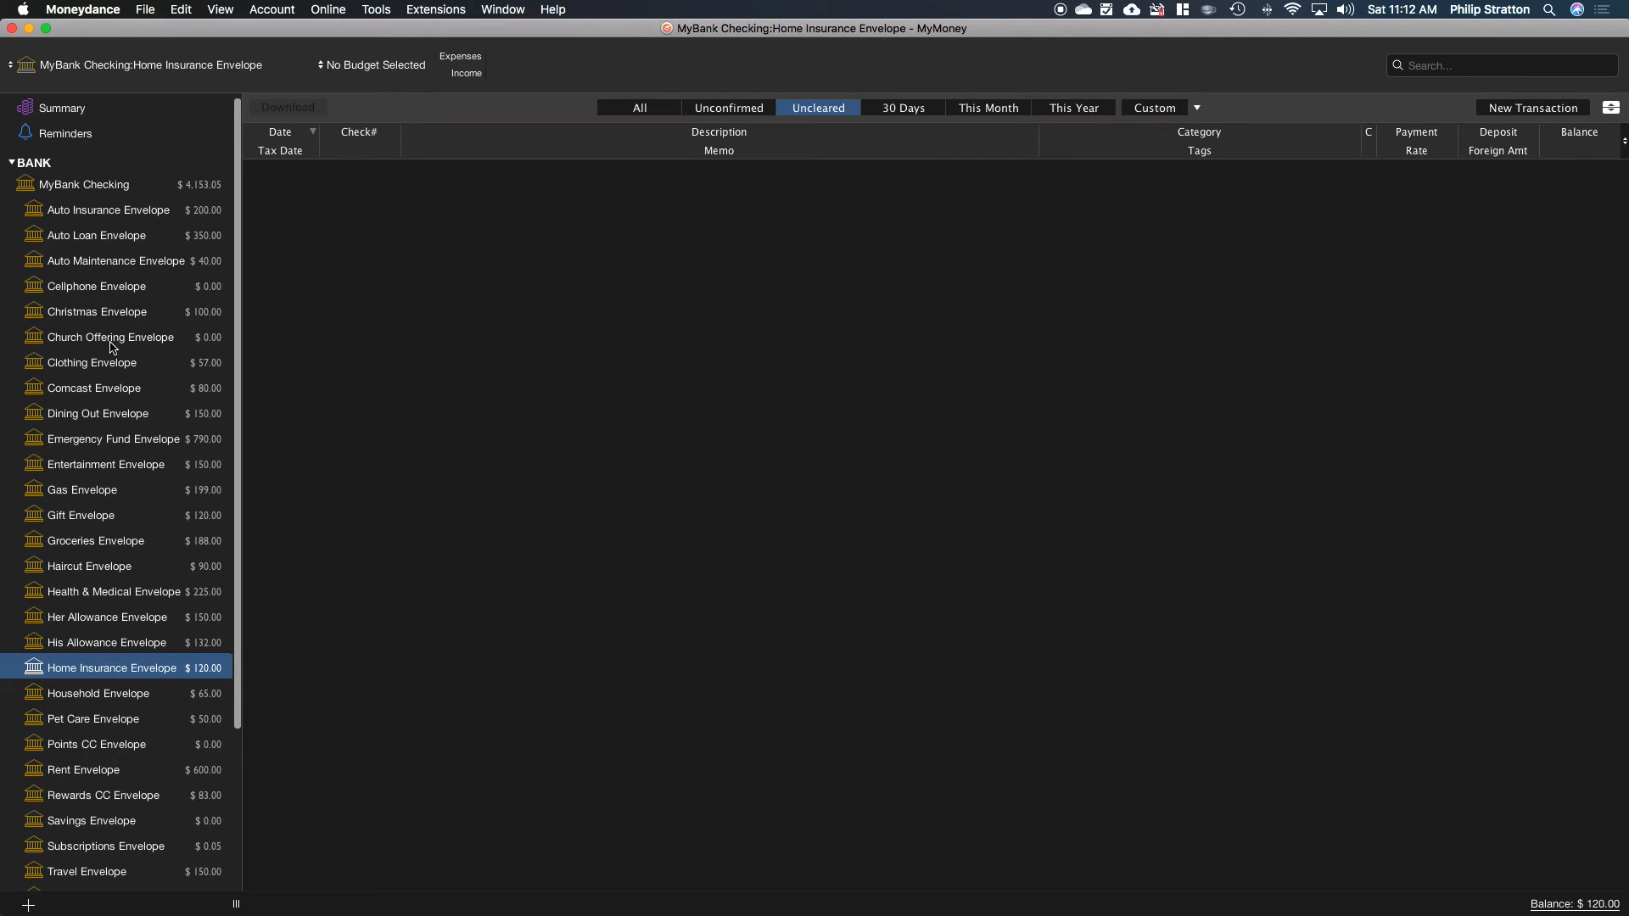
key("Down")
key("Down")
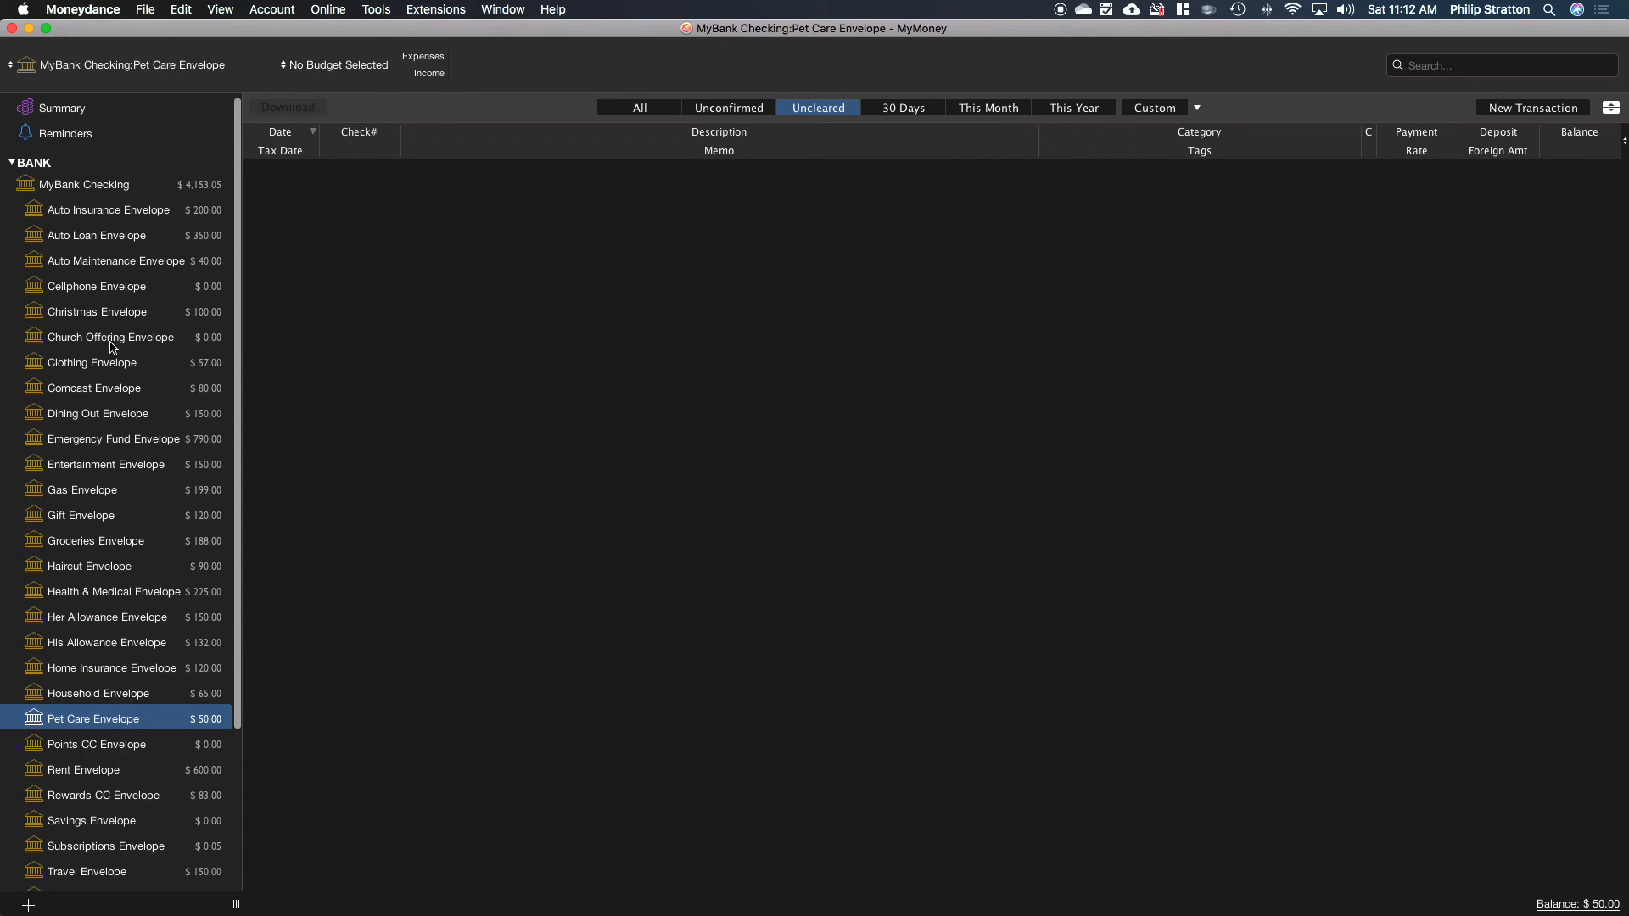
key("Up")
key("Up")
key("Up")
key("Up")
key("Up")
key("Up")
key("Up")
key("Up")
key("Up")
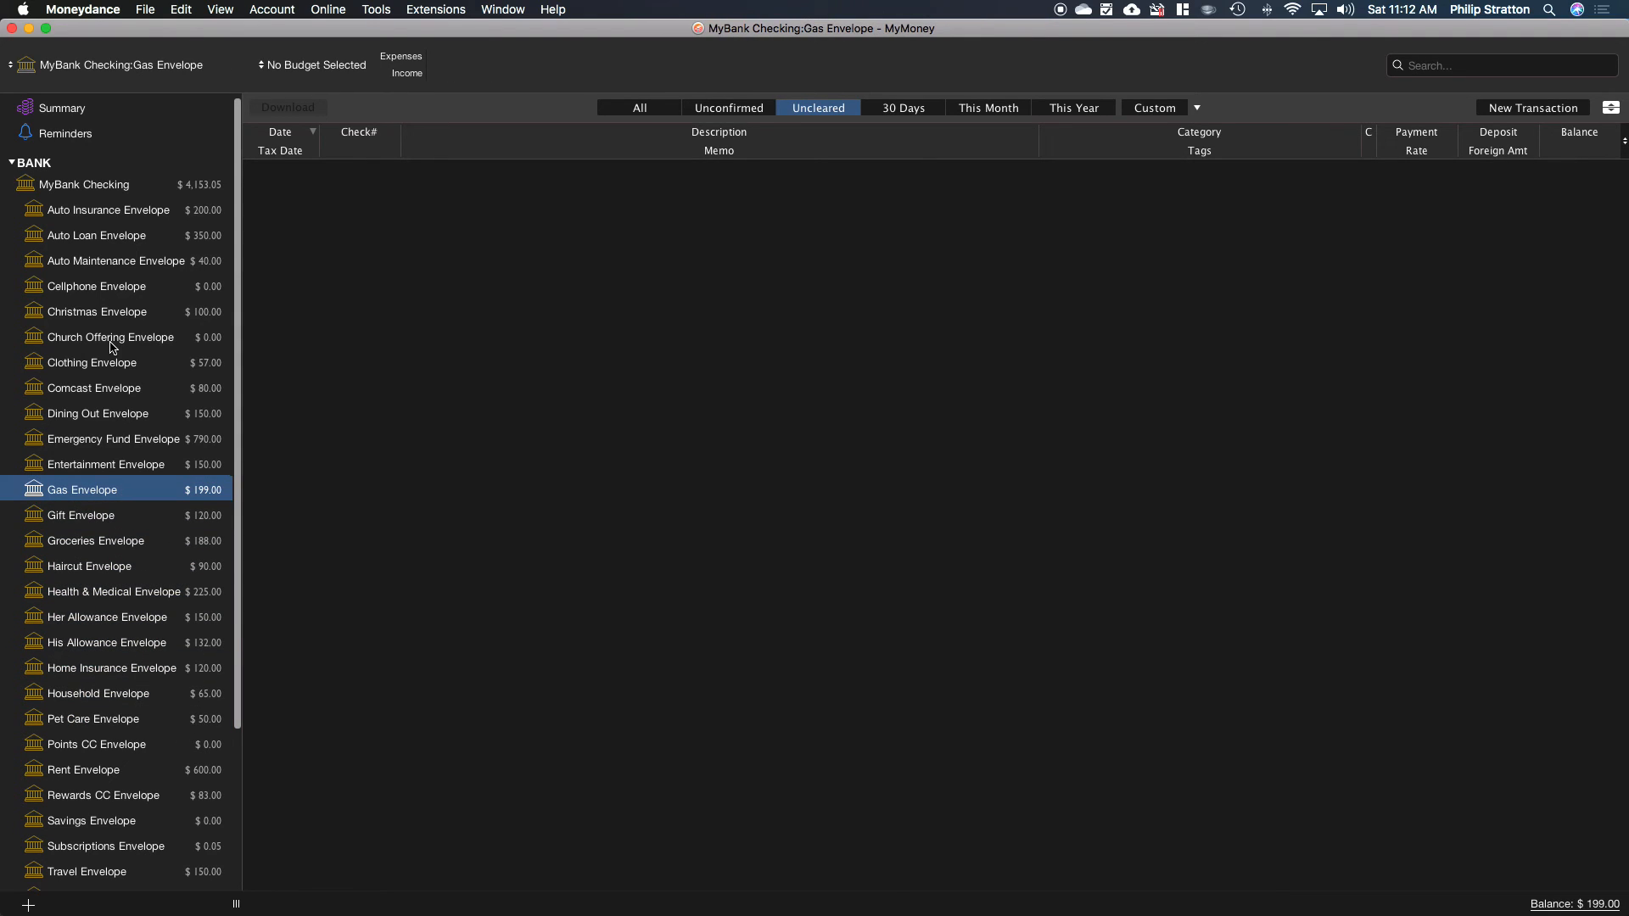
Return to the uncleared MyBank Checking transactions and select the Church payment dated 07/01/2018.
left_click(109, 189)
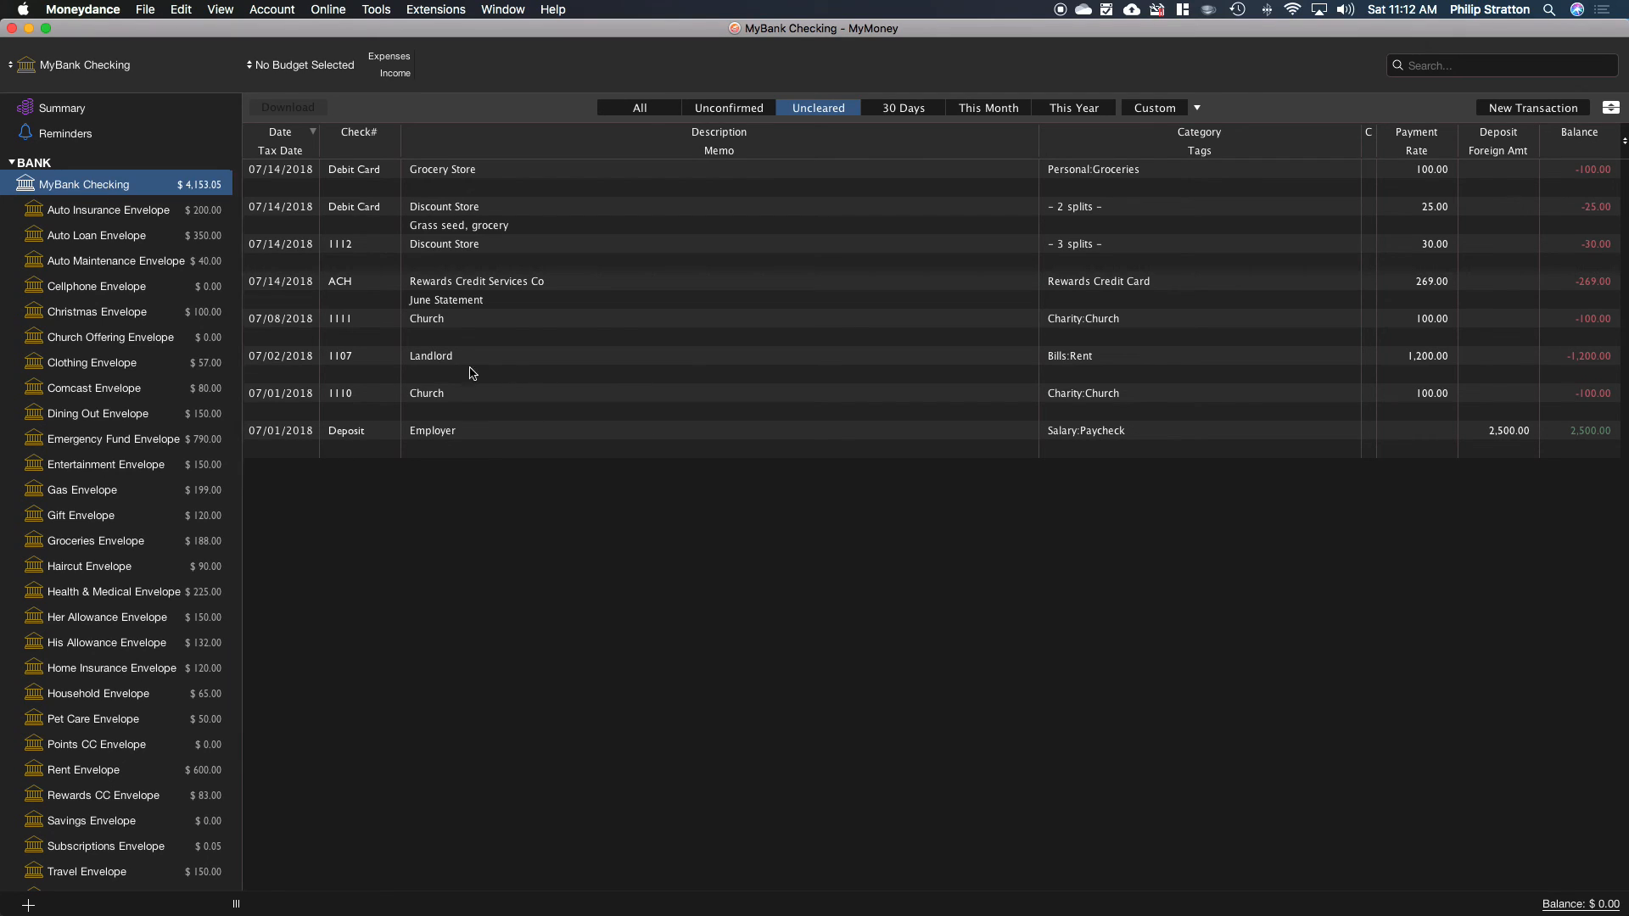
left_click(504, 401)
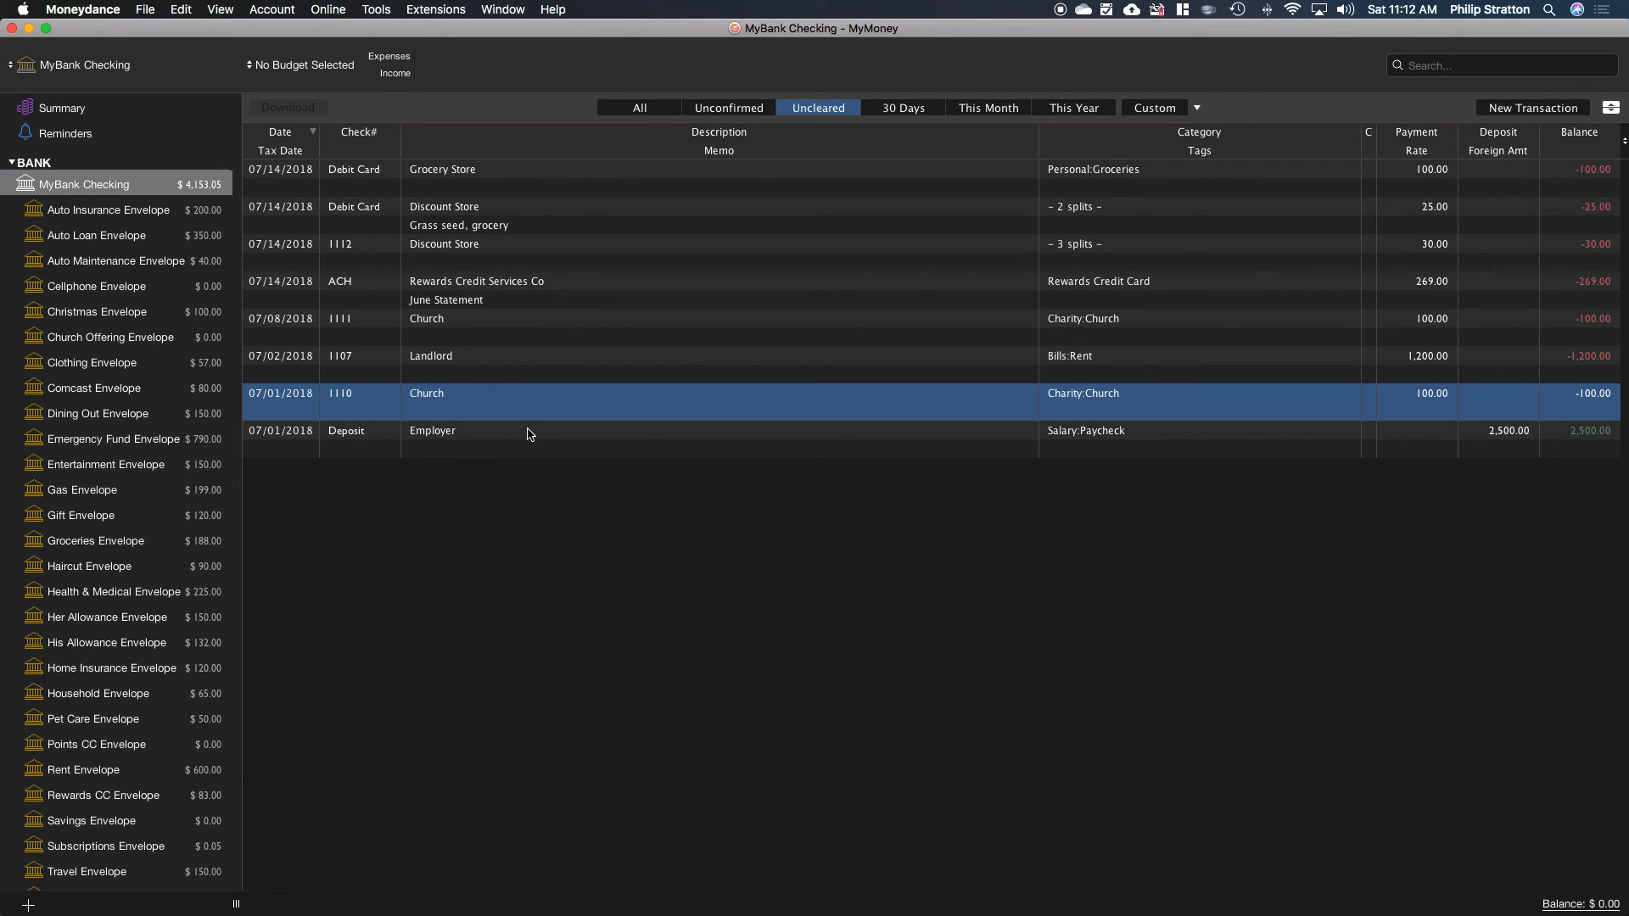